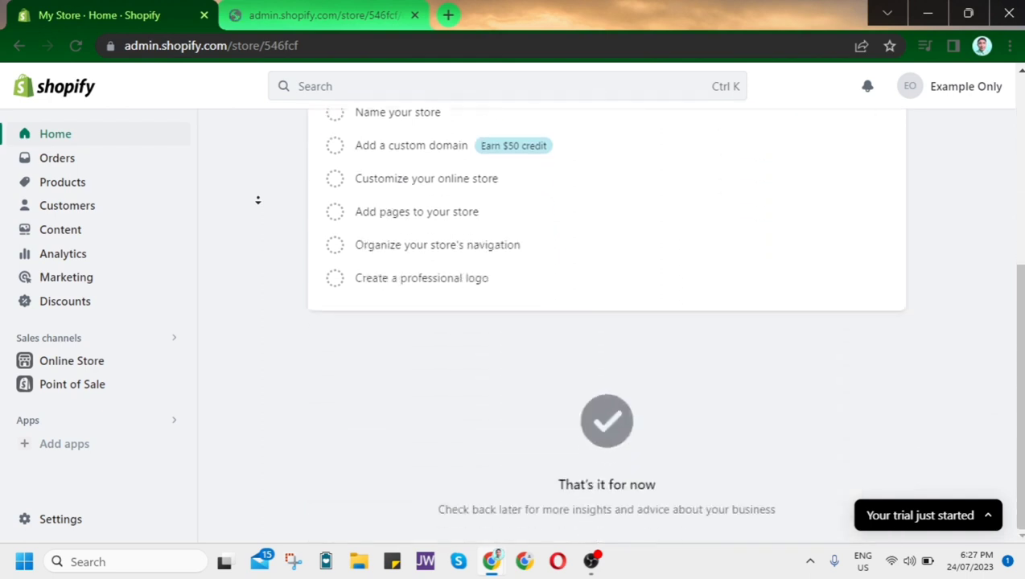
Open the plan selection page from the trial offer and review the available plans and the features they include.
scroll(253, 219, up, 5)
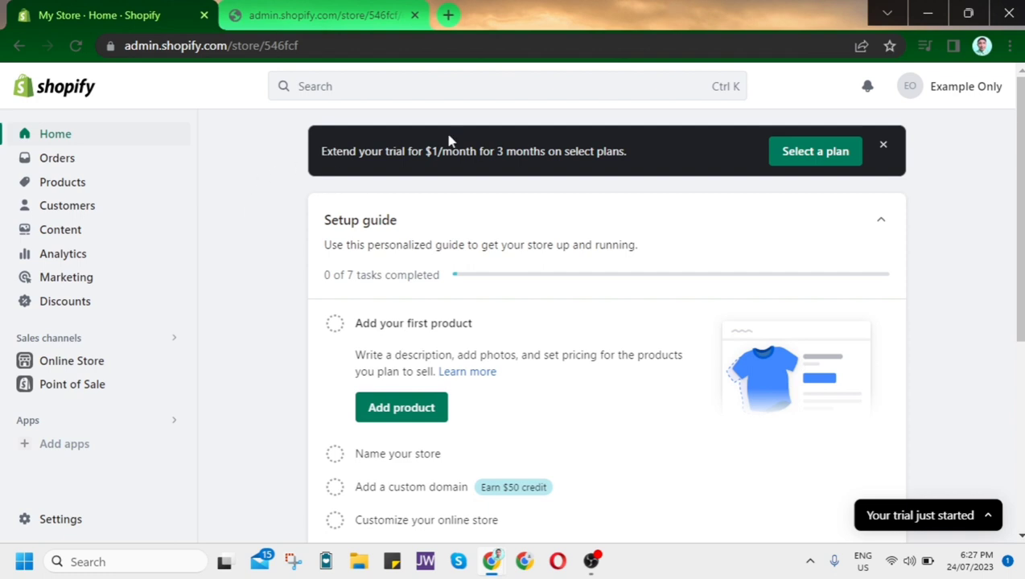
click(822, 151)
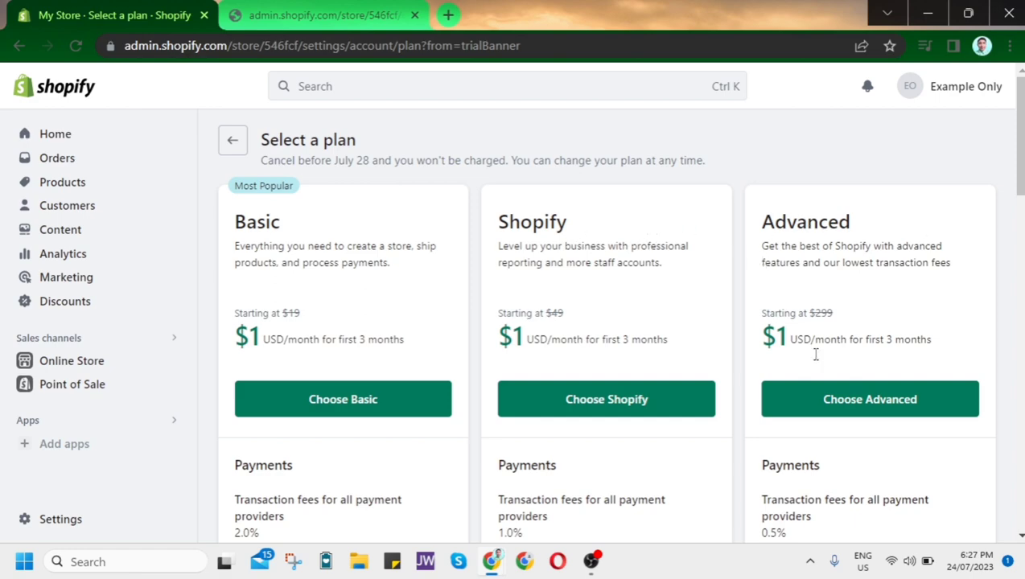
scroll(815, 354, down, 12)
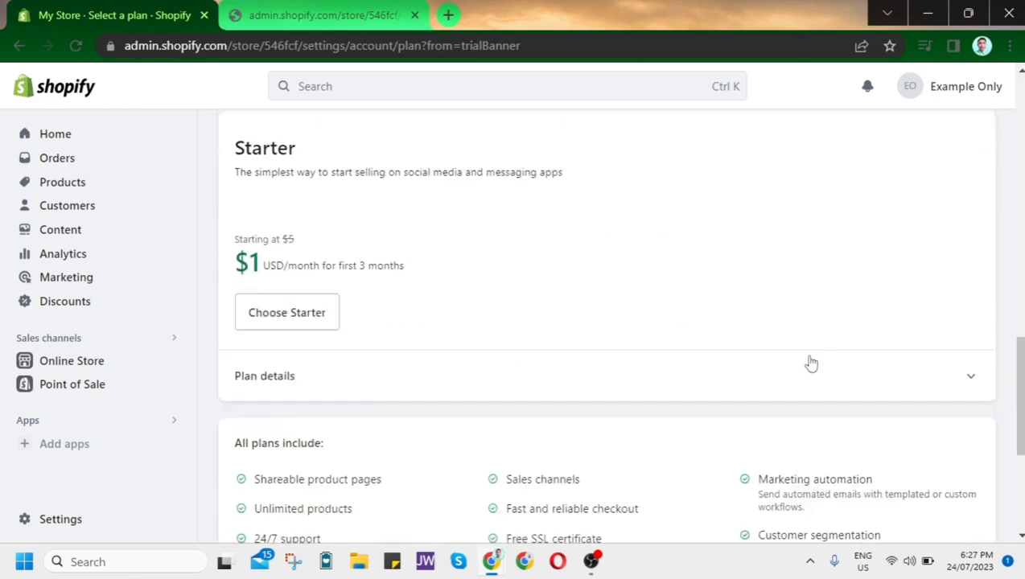
scroll(809, 362, down, 2)
scroll(773, 346, up, 2)
scroll(660, 363, down, 4)
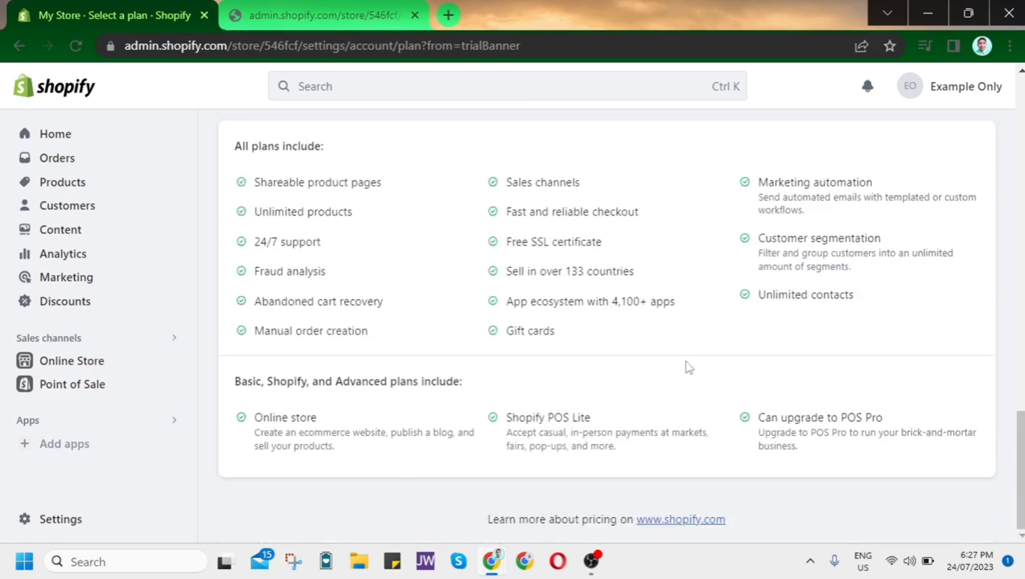
scroll(483, 362, up, 15)
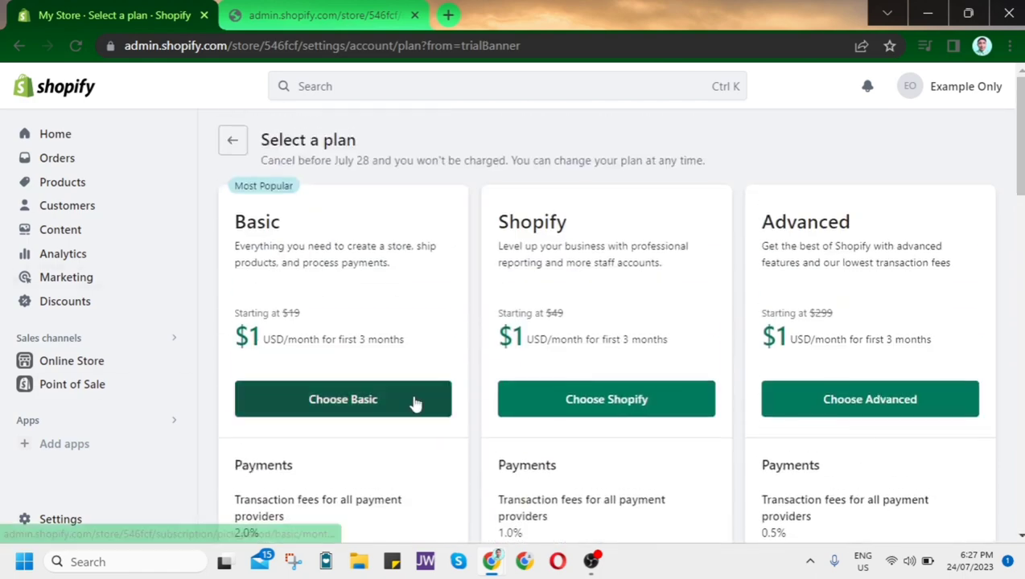
Browse all recommended apps and open the Shopify App Store from there.
click(46, 427)
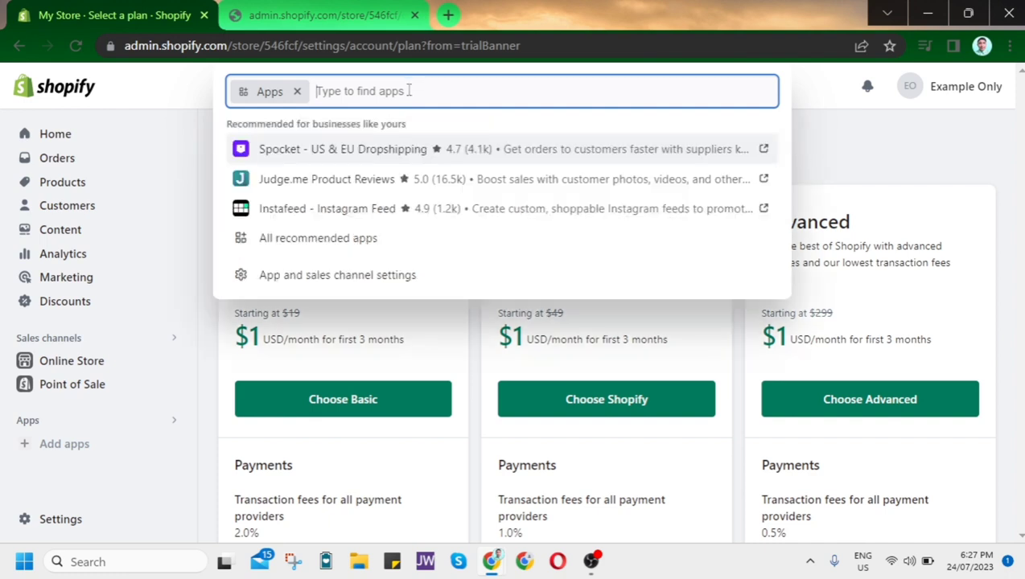
click(356, 240)
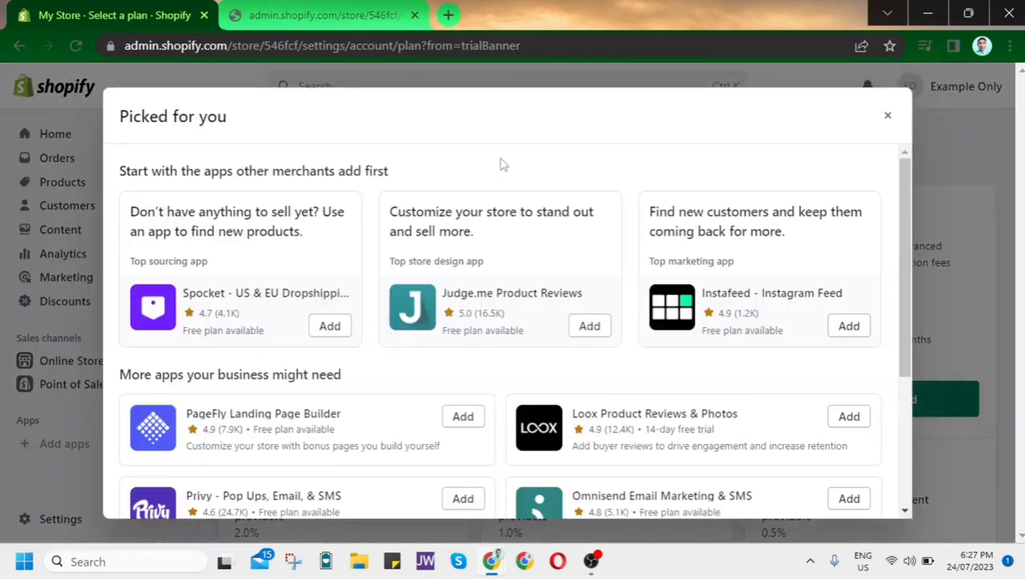
scroll(750, 184, down, 3)
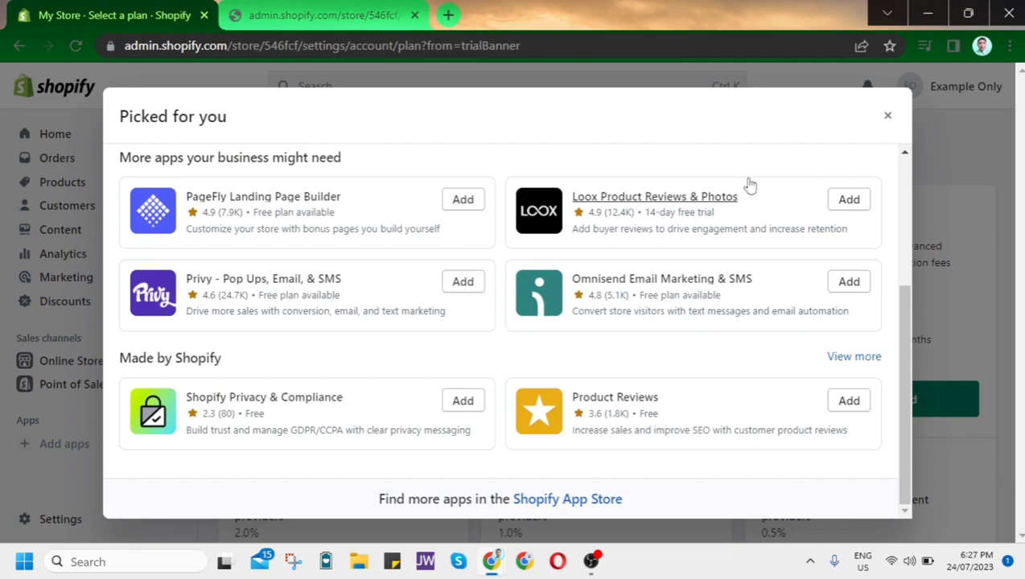
click(563, 500)
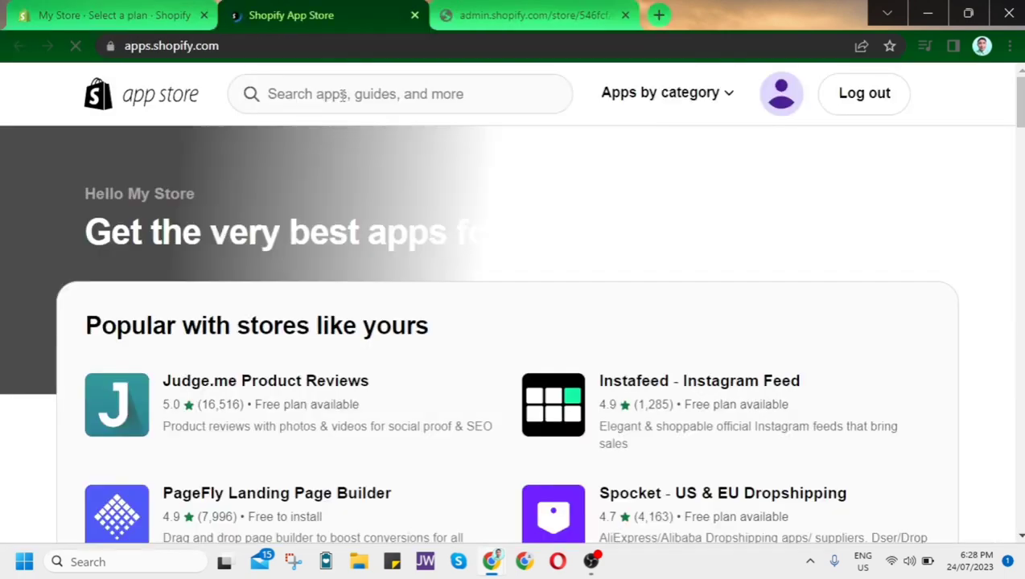
Search the app store for "booking".
click(342, 94)
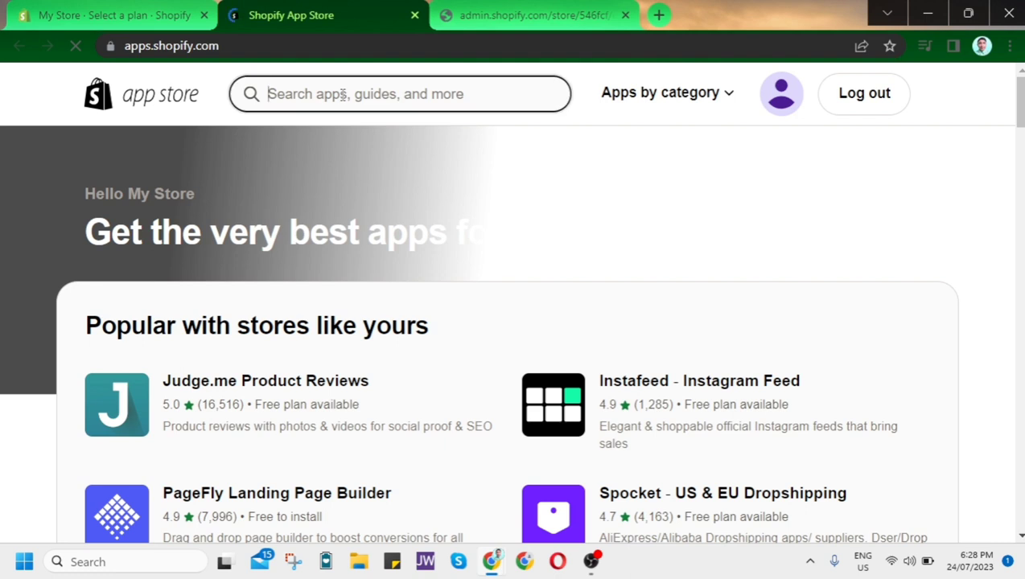
text(booking)
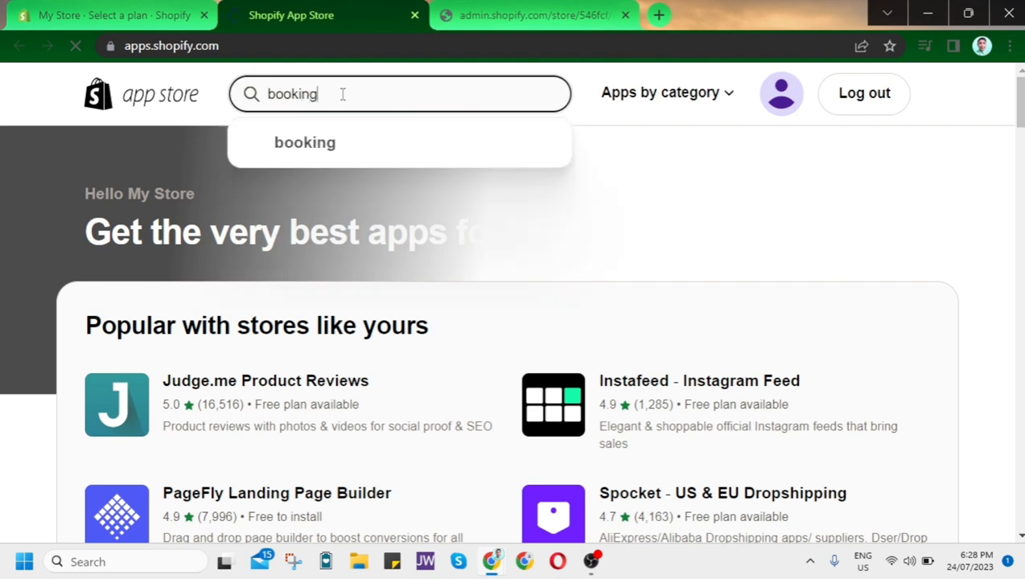
key(Return)
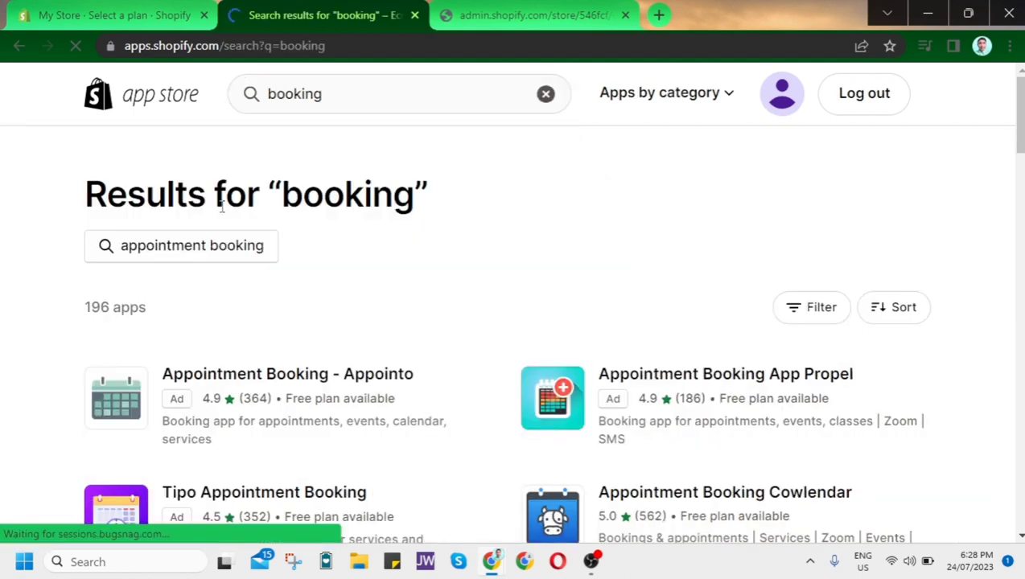
Add Appointment Booking Cowlendar from the results, continue with the existing store account, and install it.
middle_click(45, 196)
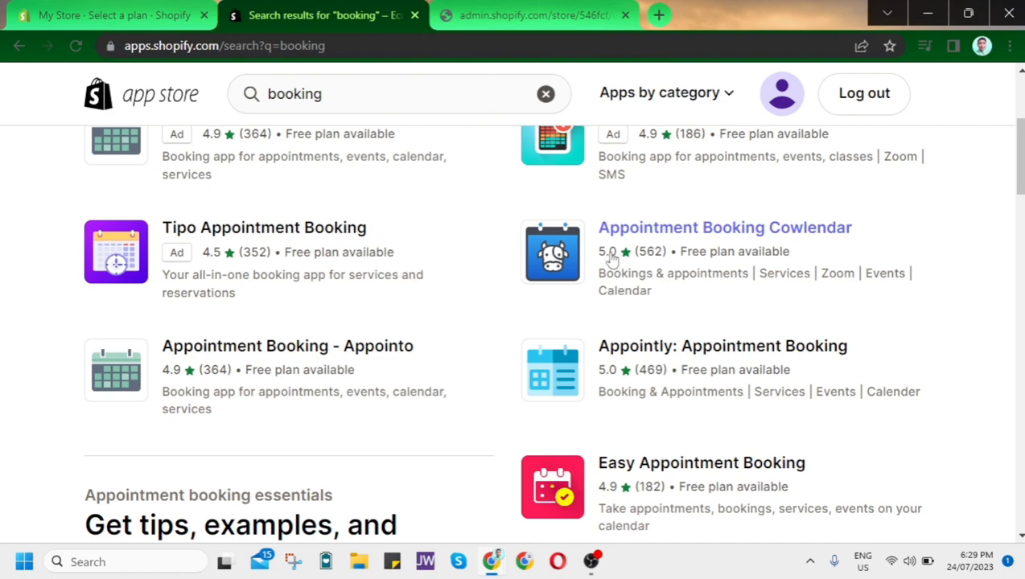
click(705, 230)
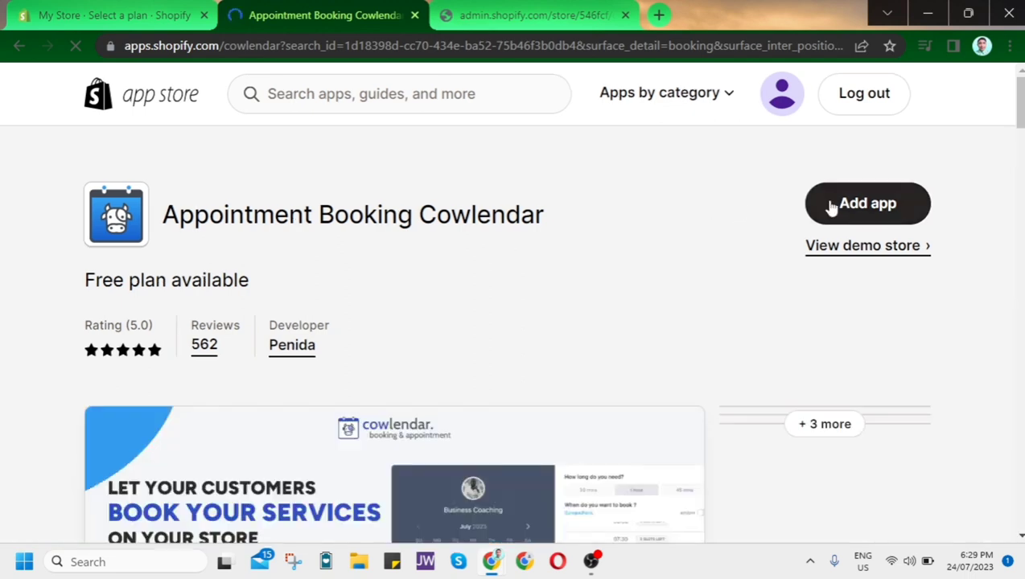
click(880, 207)
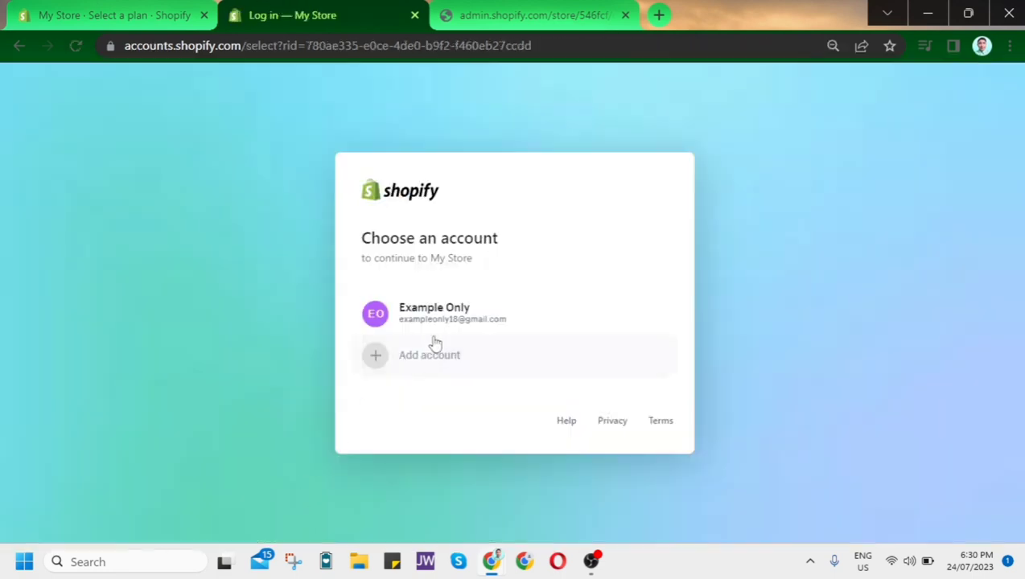
click(446, 330)
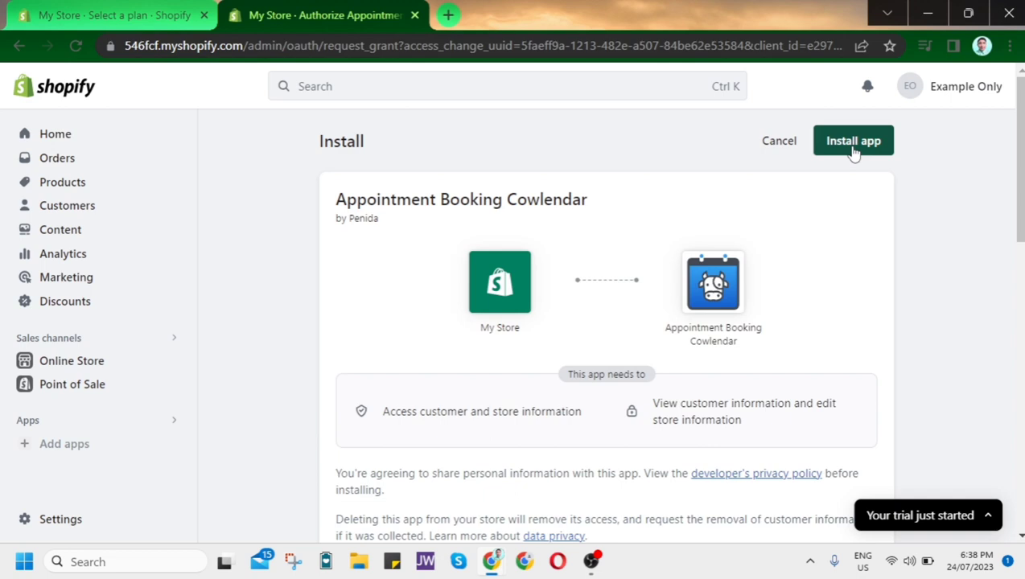
click(854, 149)
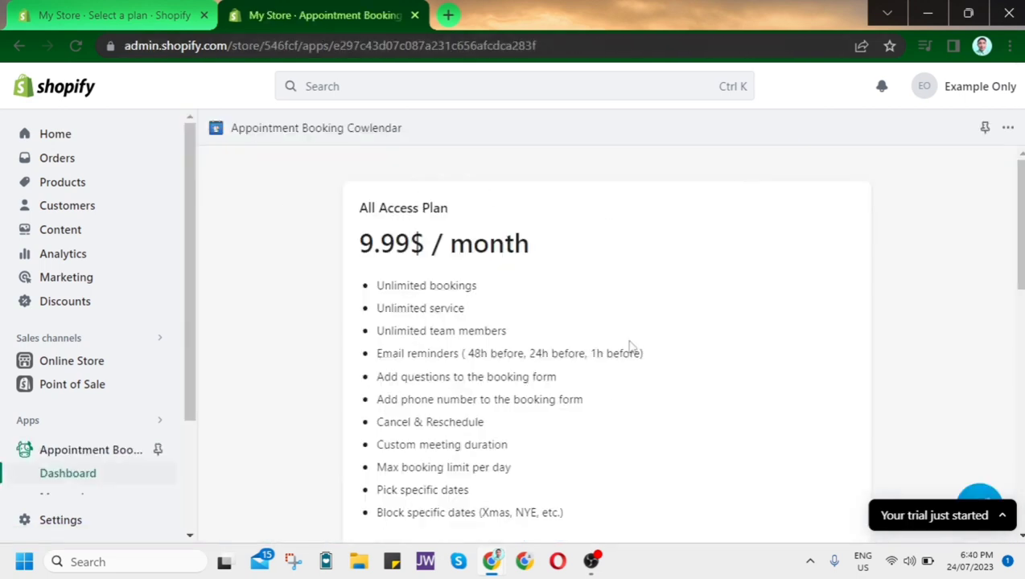
Review Cowlendar's All Access Plan offer and skip it without subscribing.
scroll(631, 346, down, 5)
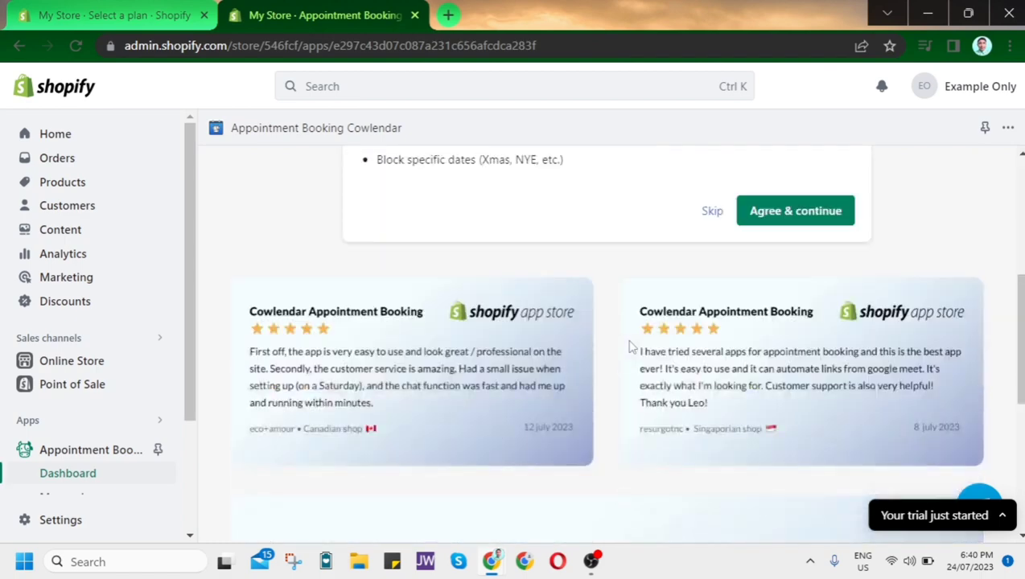
scroll(656, 418, up, 2)
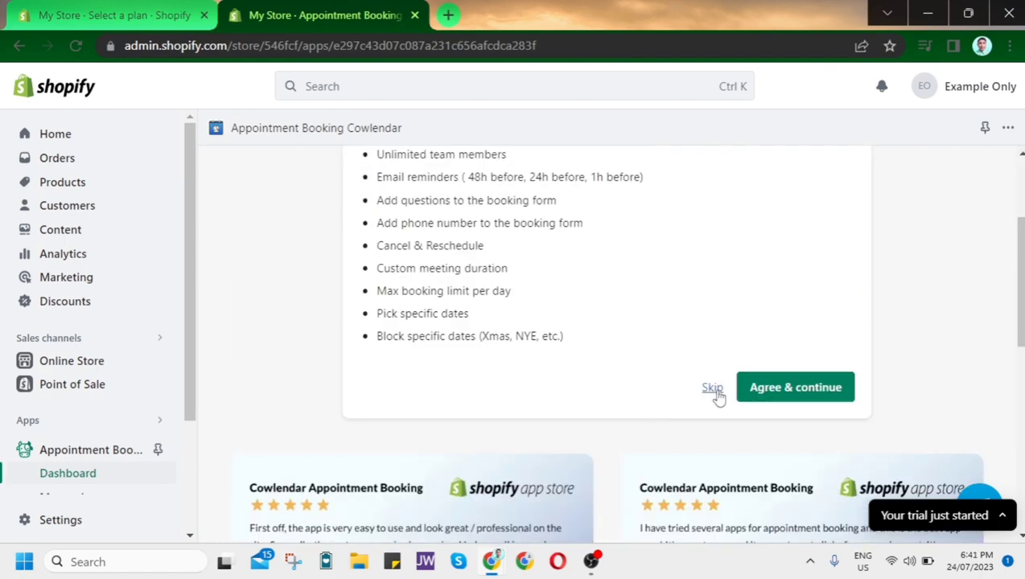
click(713, 389)
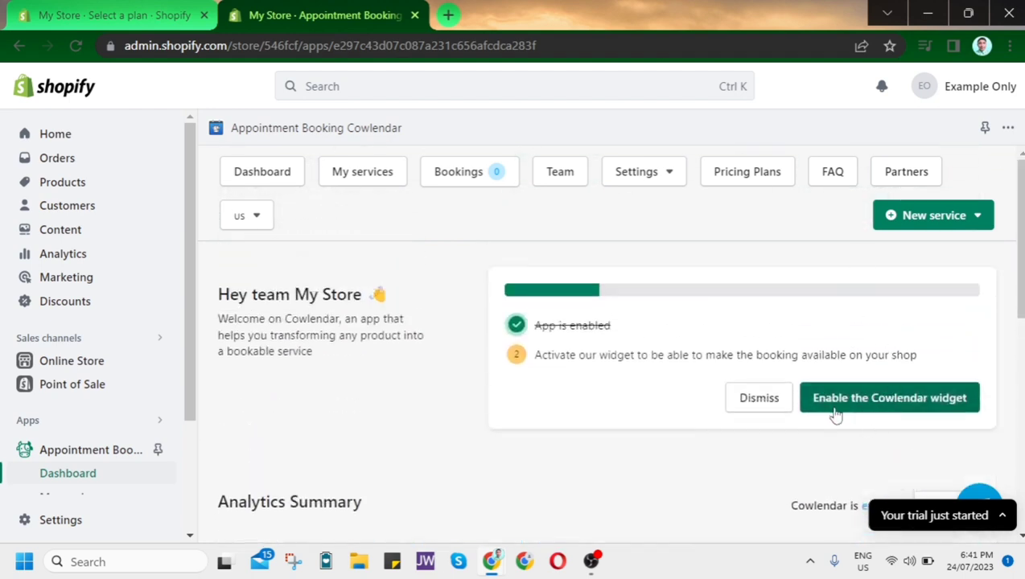
Enable the Cowlendar widget as an app embed in the Dawn theme and save the theme.
click(931, 405)
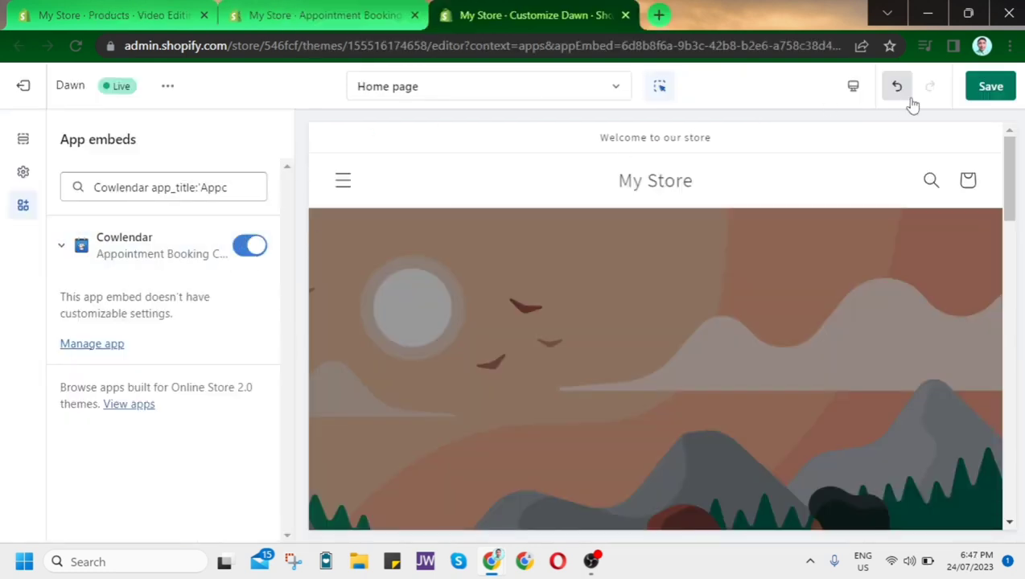
click(993, 90)
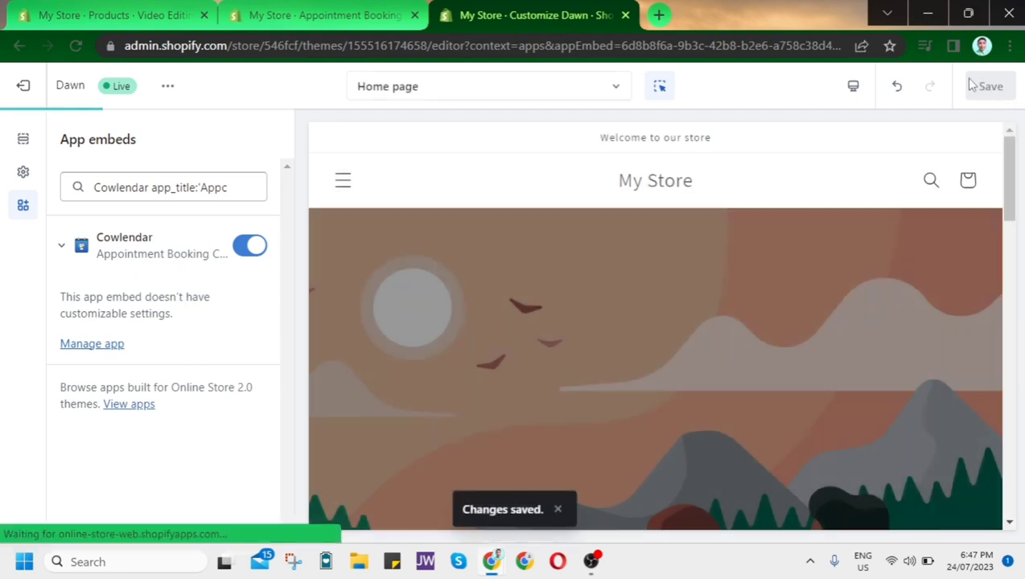
Back in Cowlendar's setup checklist, confirm that at least one product exists and start creating a service.
click(368, 8)
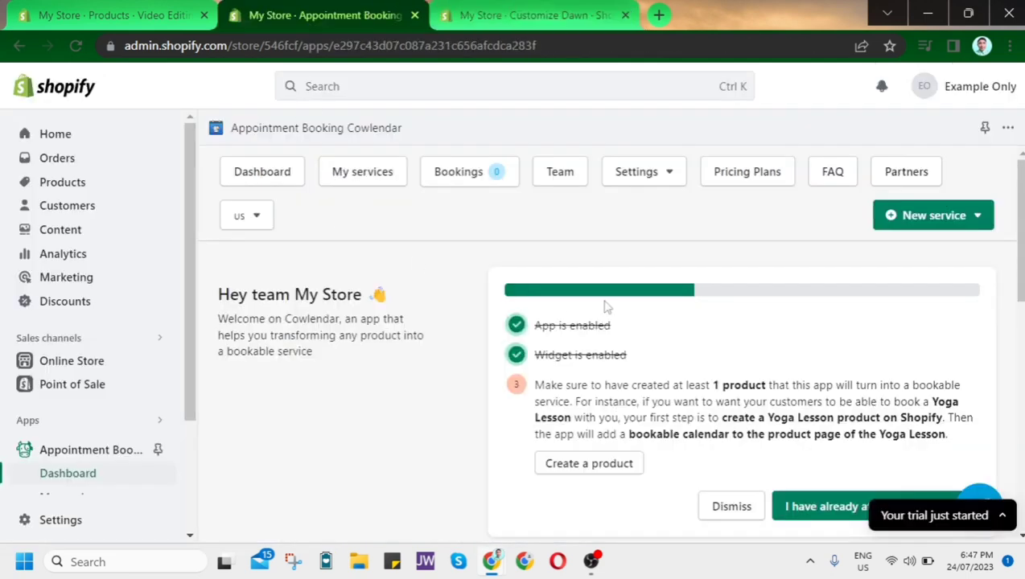
scroll(1004, 259, down, 1)
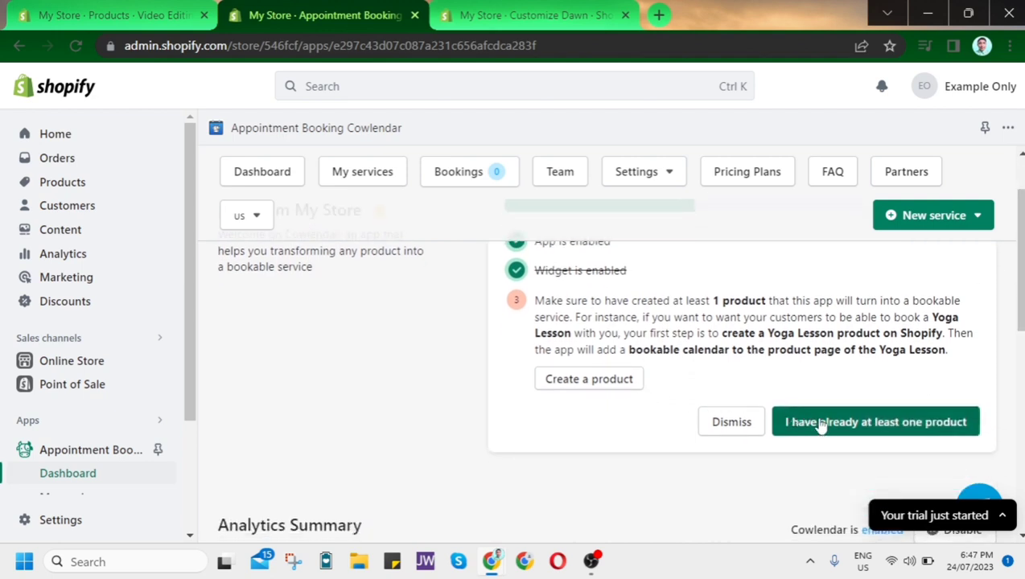
click(916, 435)
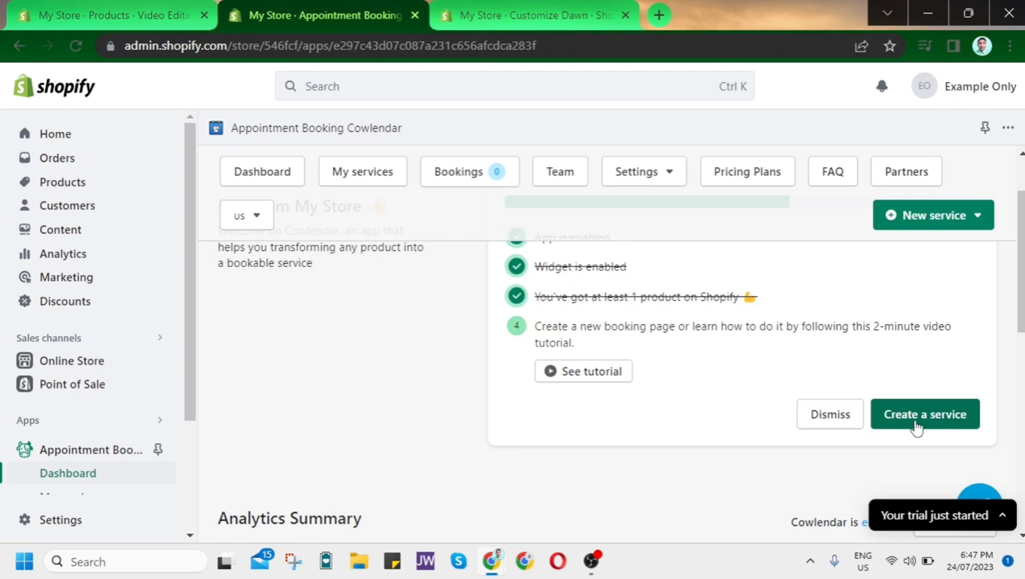
click(916, 428)
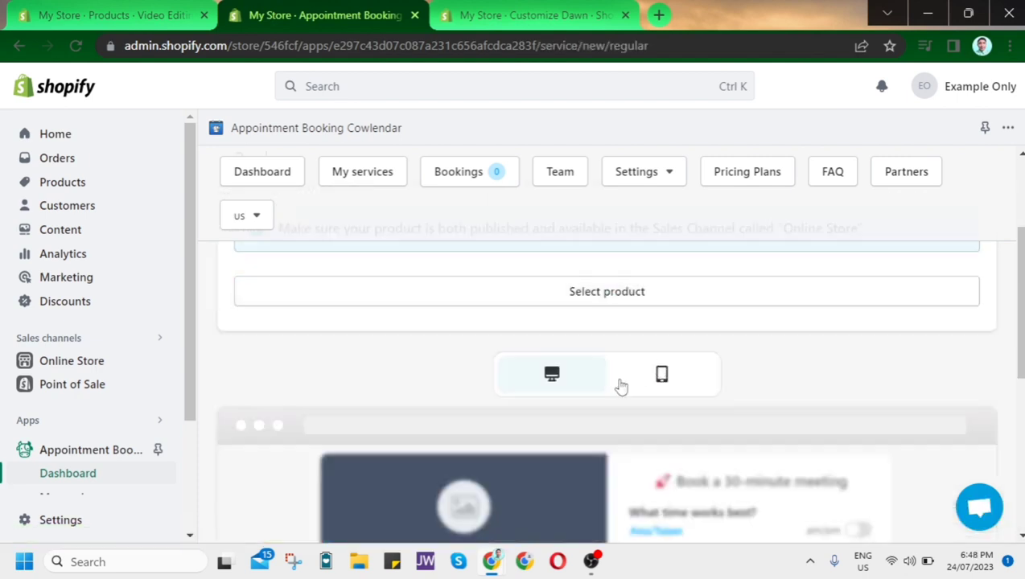
Examine the new service's booking page preview in both the mobile and desktop layouts.
scroll(773, 378, down, 2)
scroll(956, 347, down, 2)
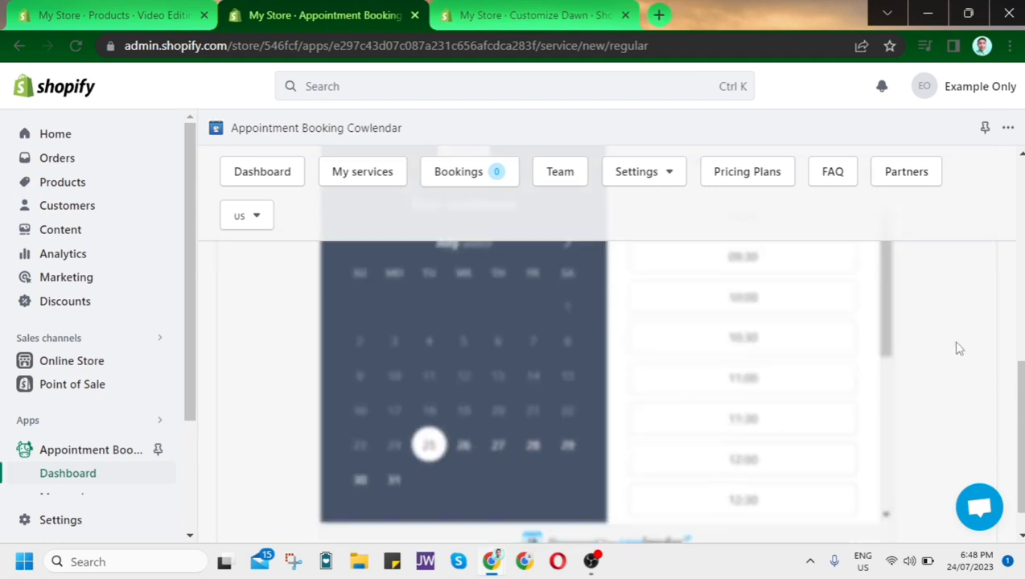
scroll(740, 373, up, 5)
click(658, 463)
scroll(806, 421, down, 6)
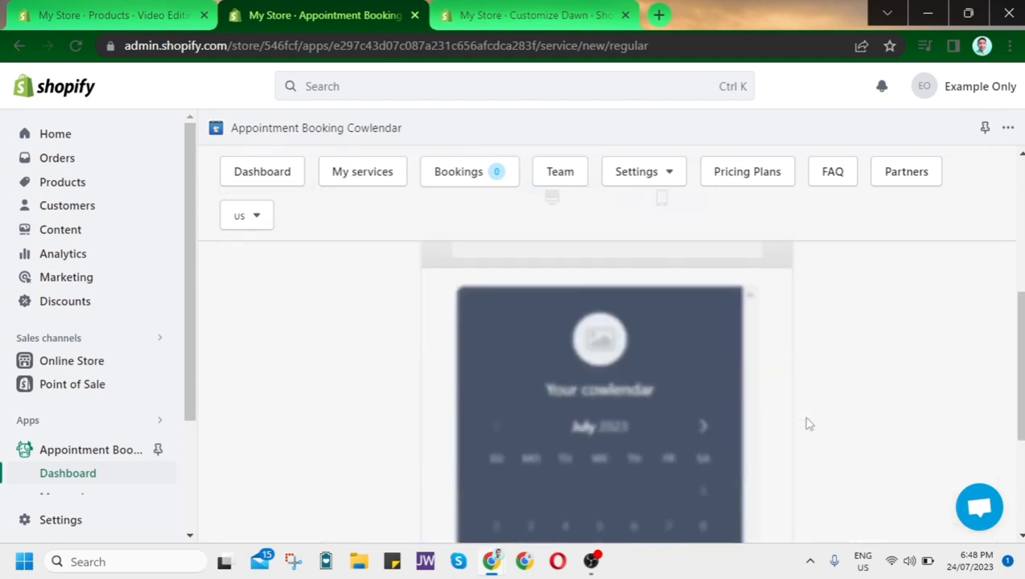
scroll(751, 390, up, 5)
click(576, 406)
scroll(726, 422, down, 2)
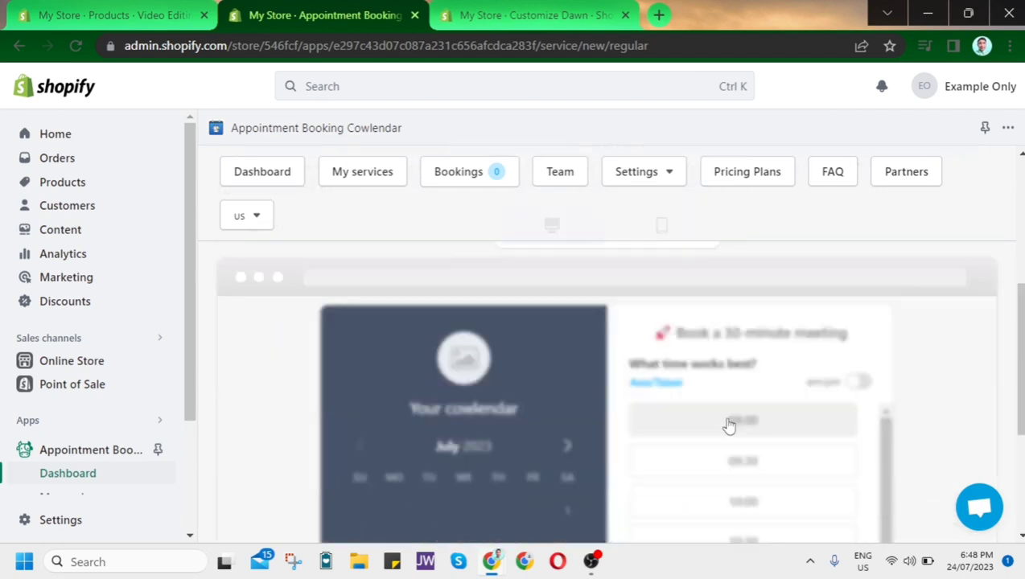
scroll(732, 435, up, 3)
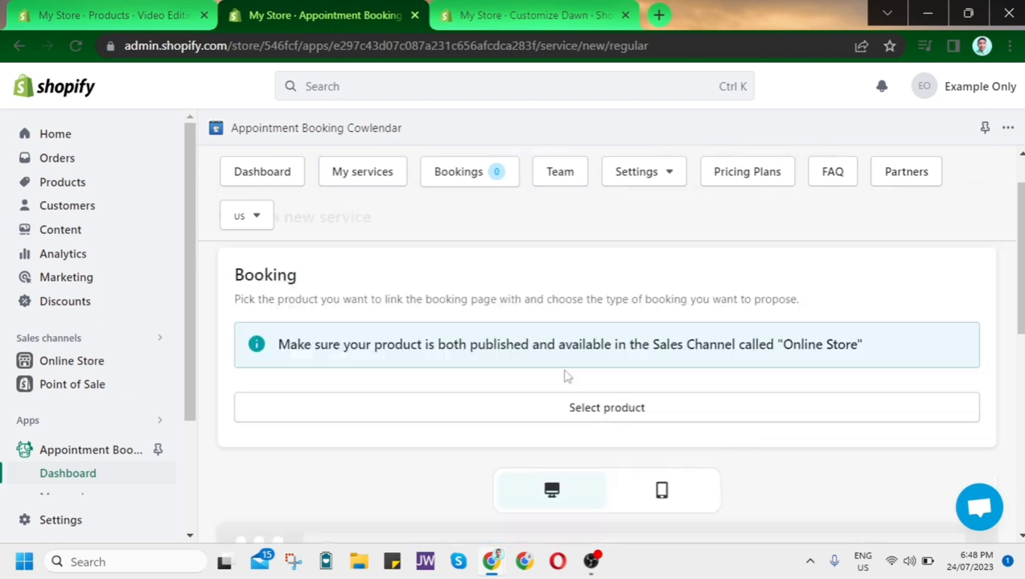
Link the Video Editing product to the new booking service.
click(628, 413)
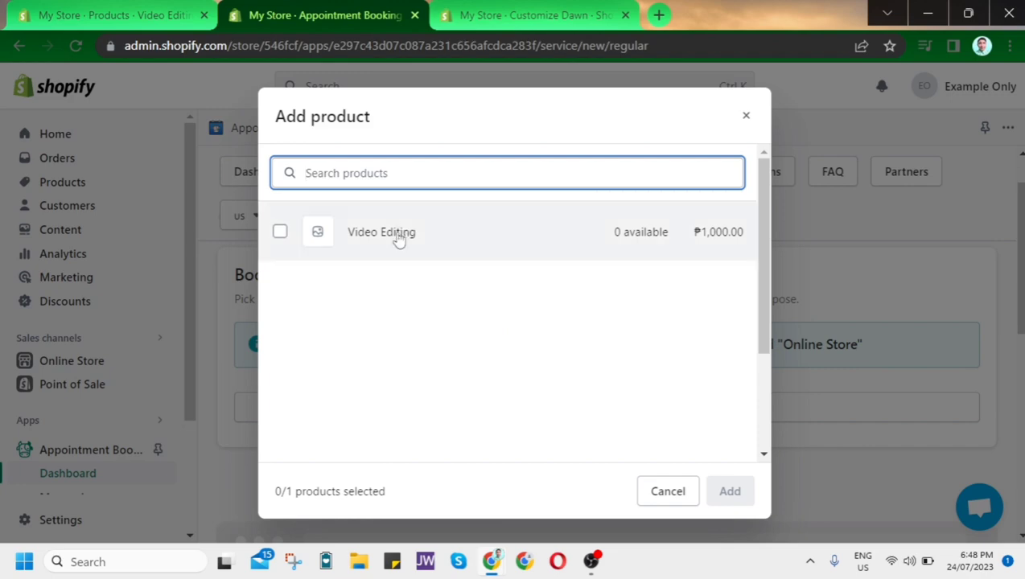
click(396, 239)
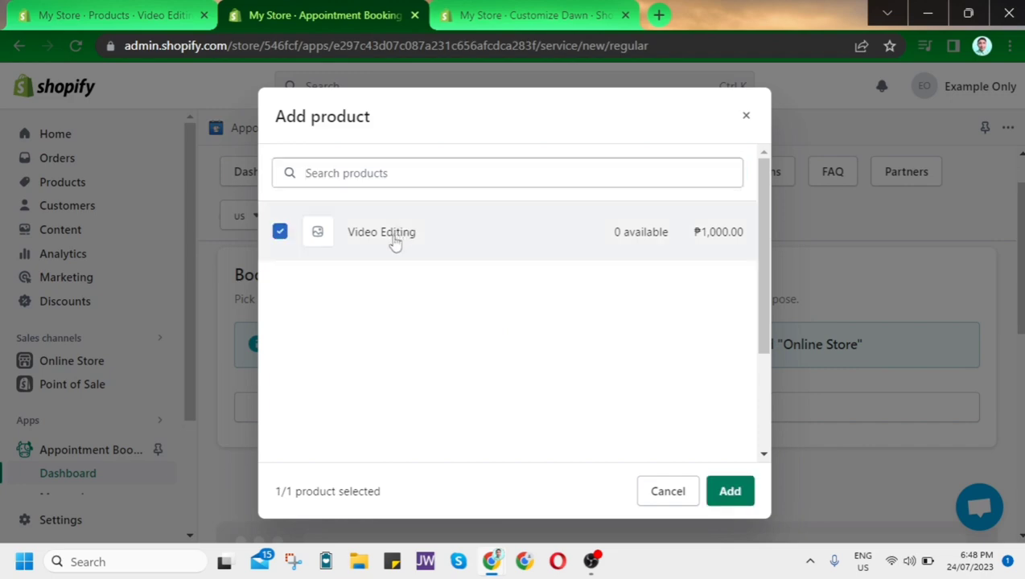
click(728, 488)
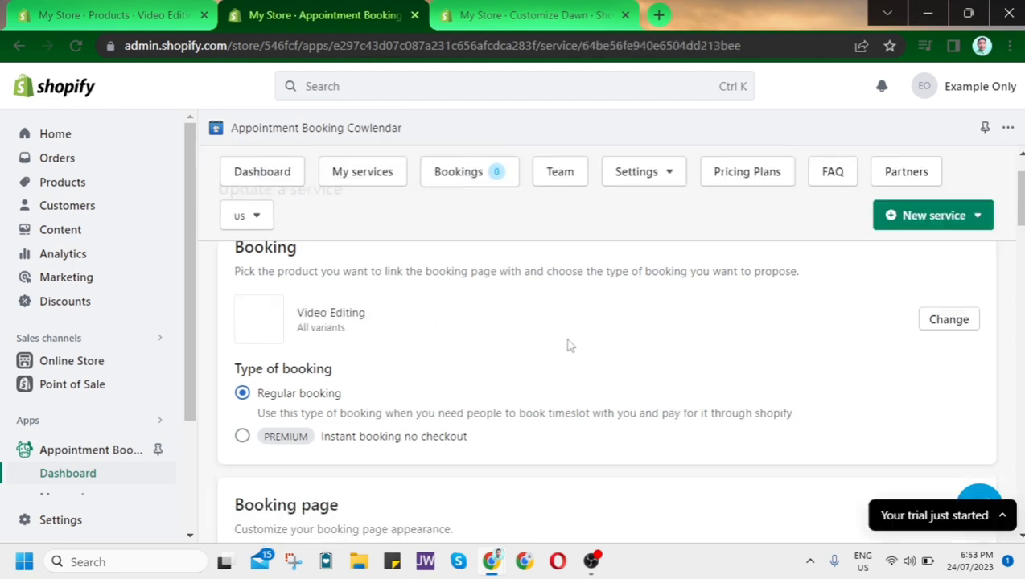
Reduce the browser's page zoom to 80% for the service editor.
scroll(1016, 193, down, 2)
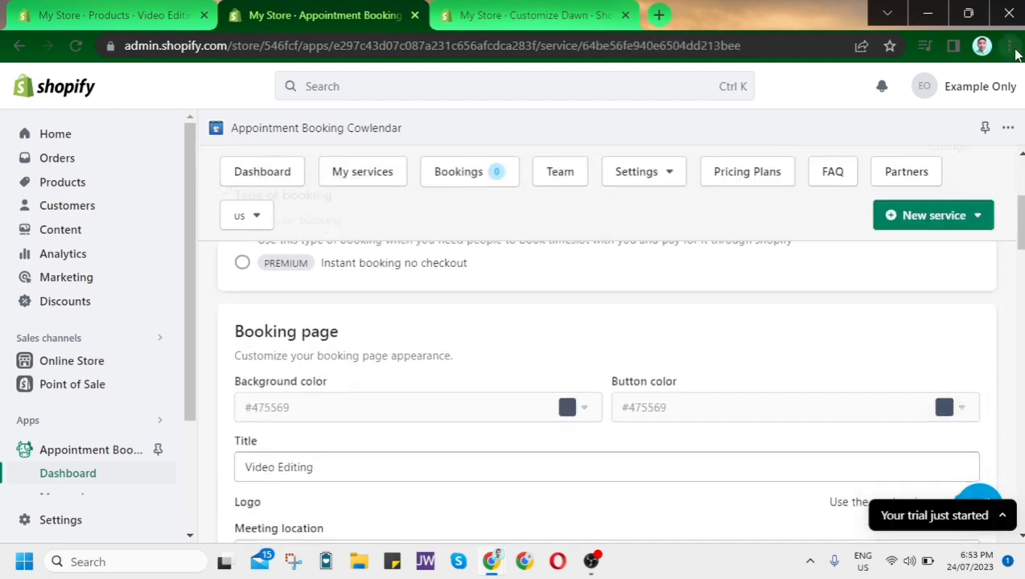
click(1010, 48)
click(893, 254)
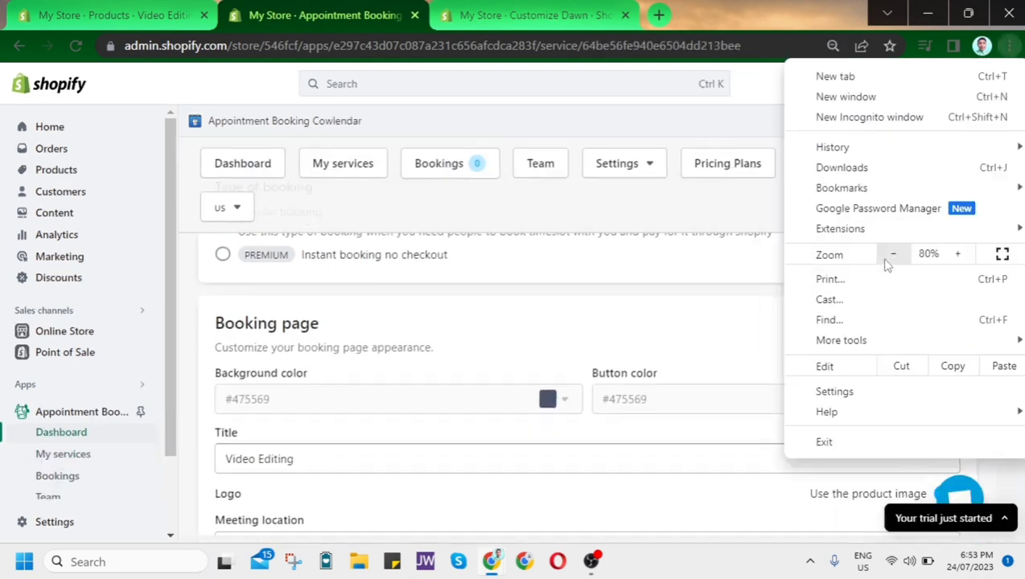
click(893, 254)
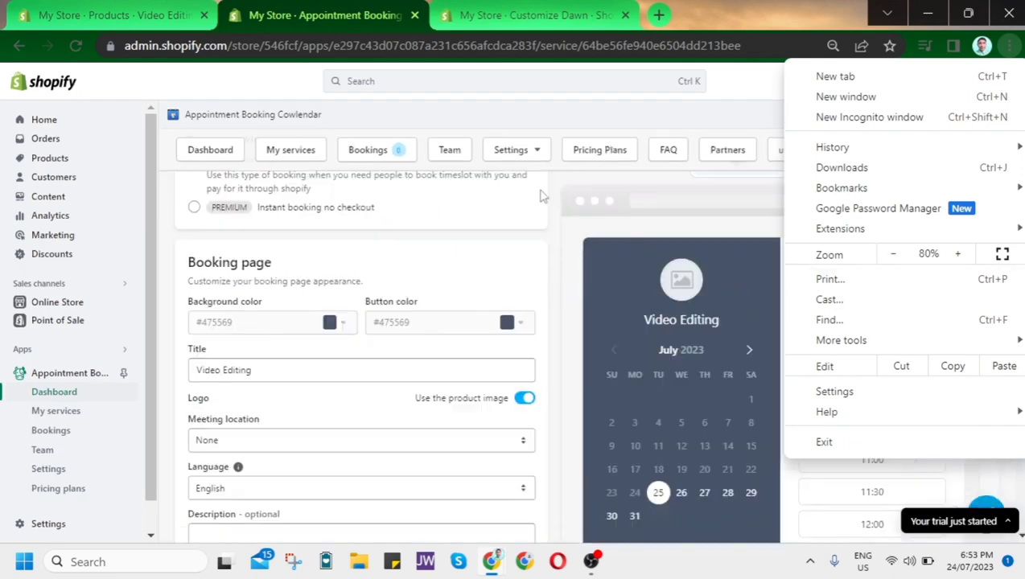
click(164, 229)
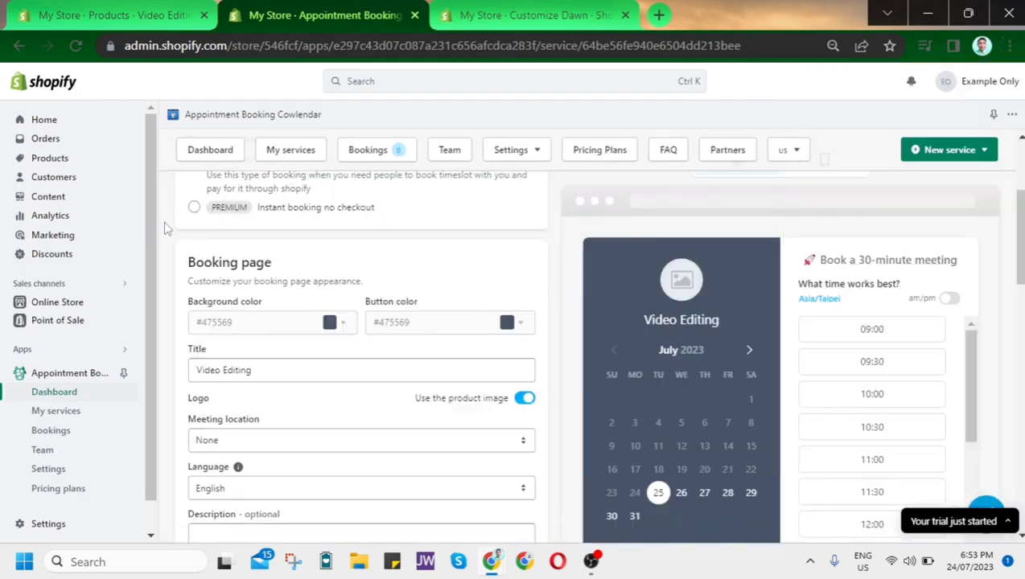
Set the booking page's background color to the crimson swatch #bf125d and update the service.
click(332, 323)
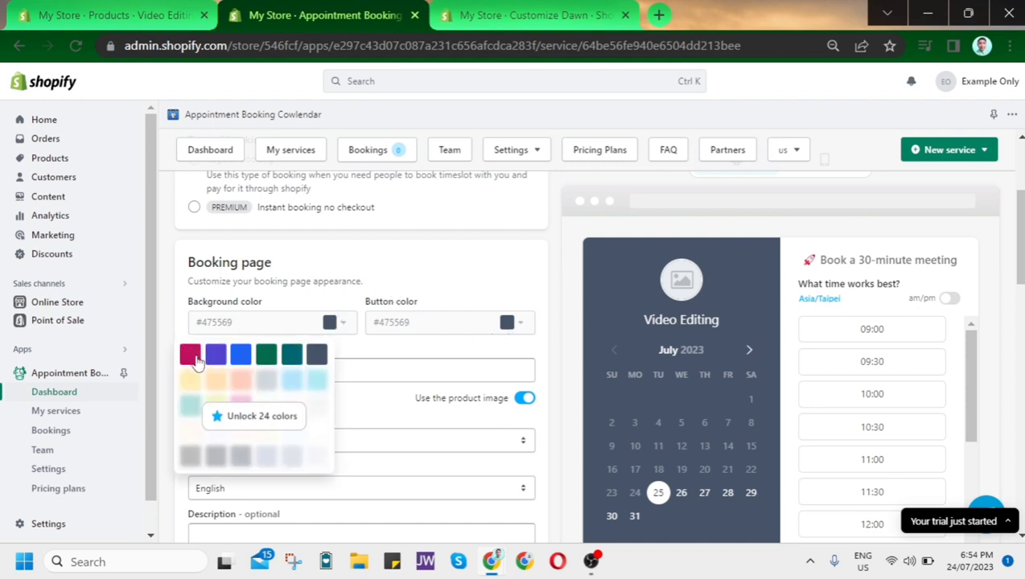
click(197, 356)
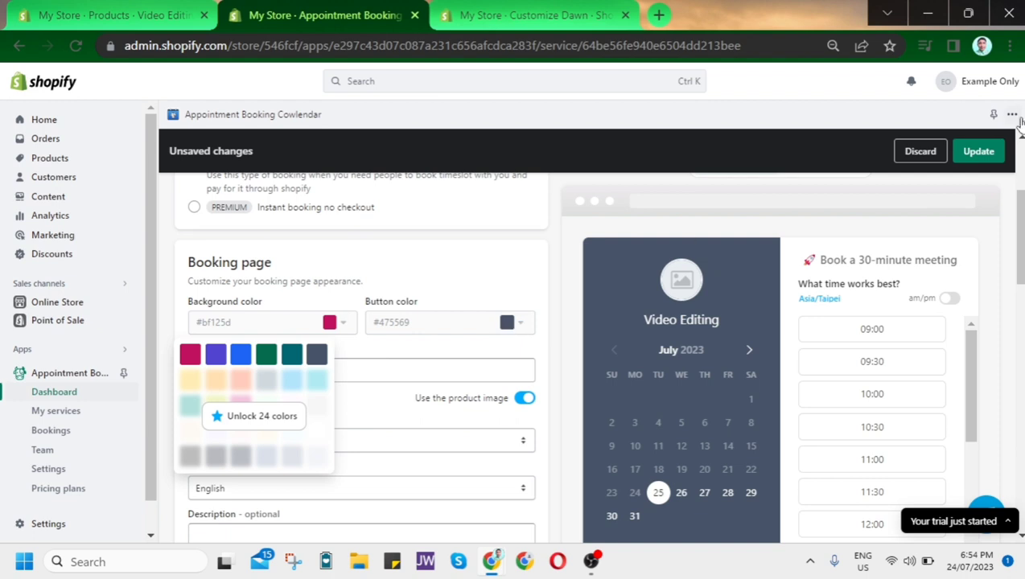
click(979, 151)
Enter "This is a trial" as the booking page's optional description.
scroll(285, 410, down, 2)
click(293, 355)
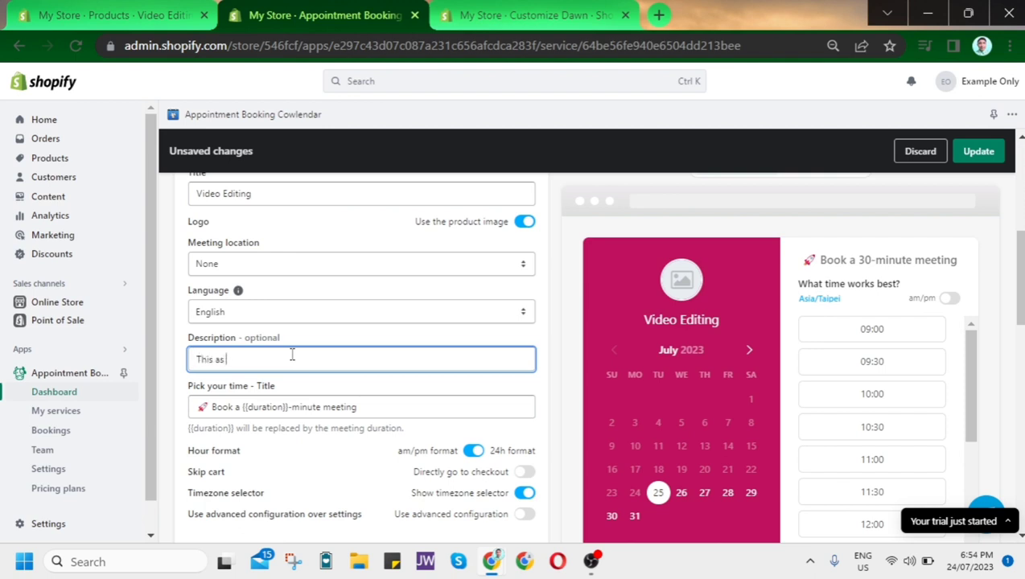
text(This is a trial)
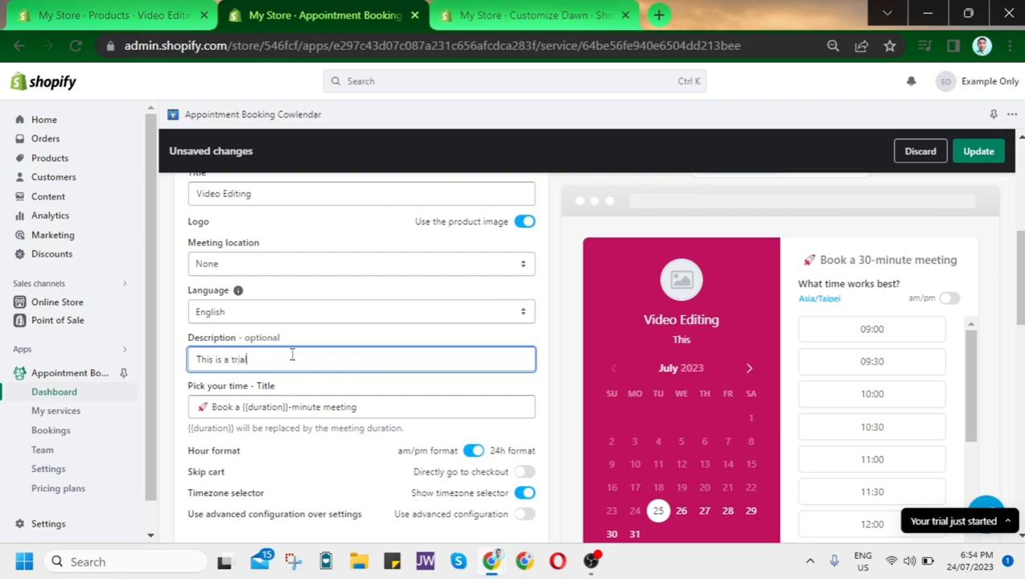
Set the end time of the every-day availability to 18:30 and update the service.
scroll(316, 403, down, 2)
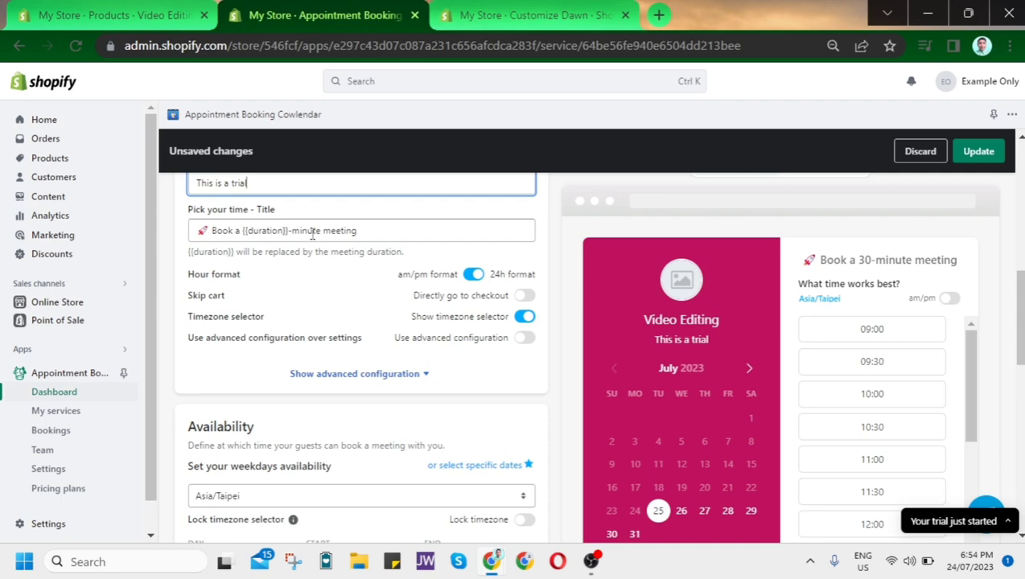
scroll(307, 382, down, 2)
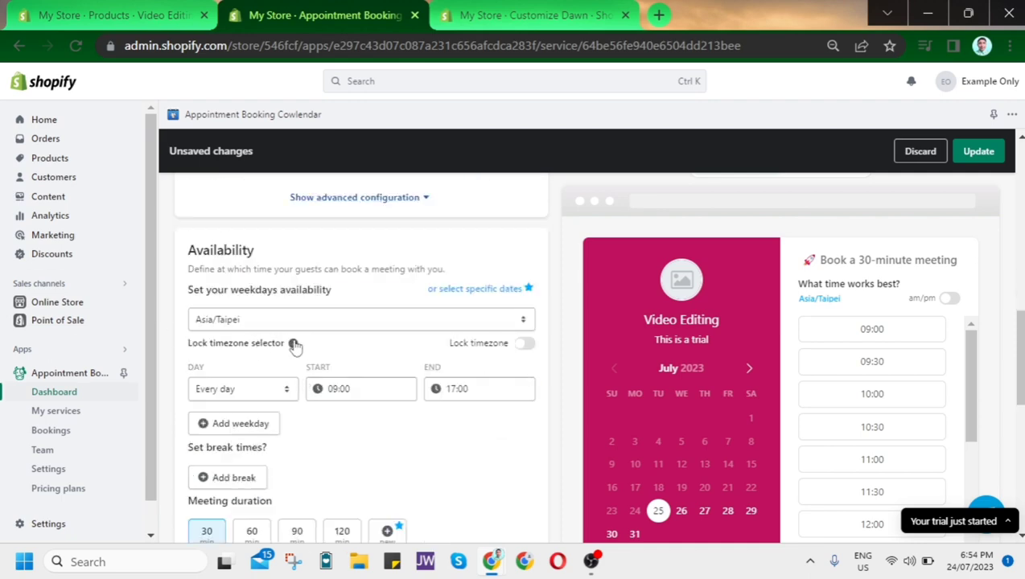
click(483, 388)
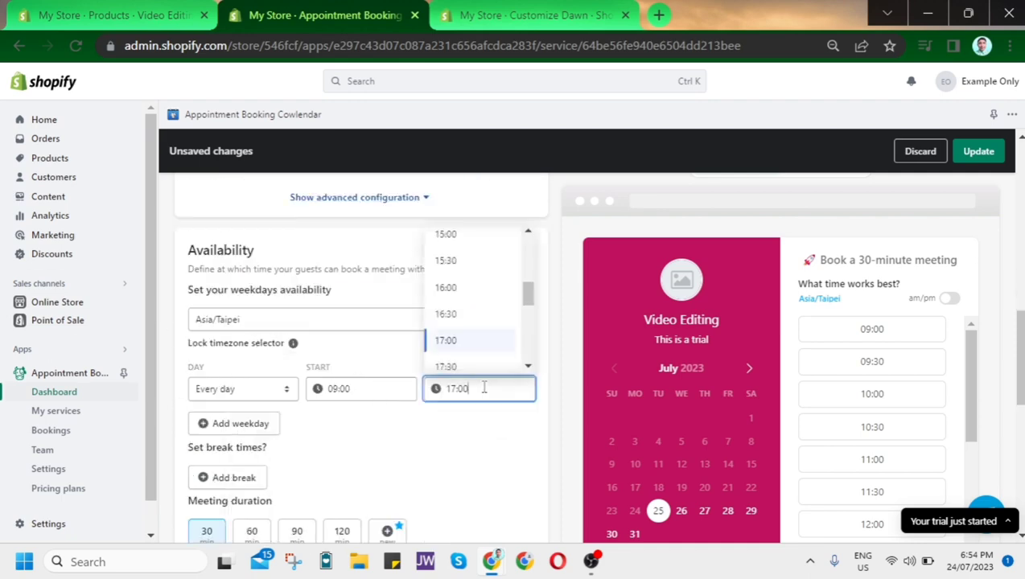
scroll(480, 354, down, 2)
click(474, 348)
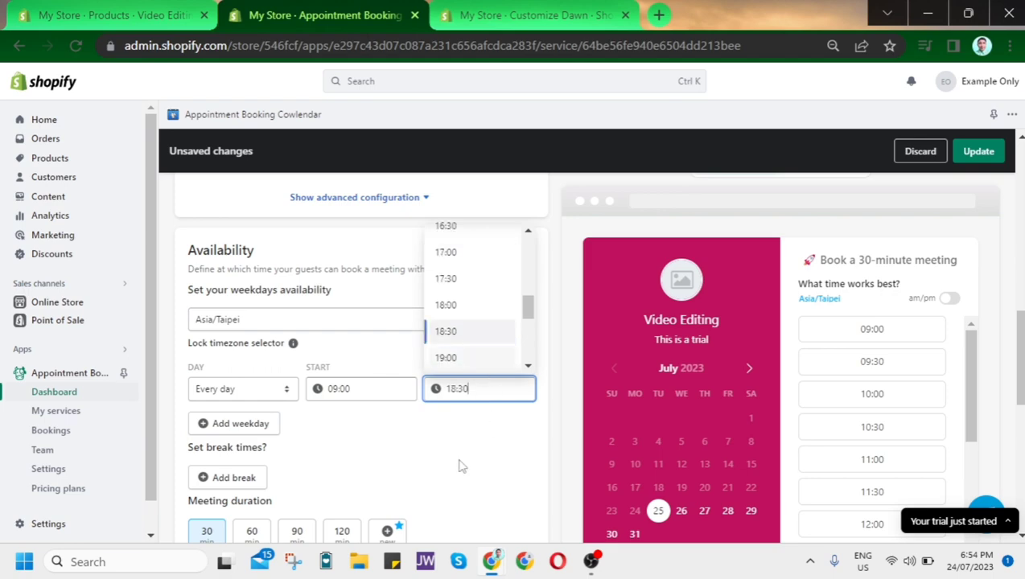
scroll(378, 451, down, 3)
scroll(282, 443, down, 2)
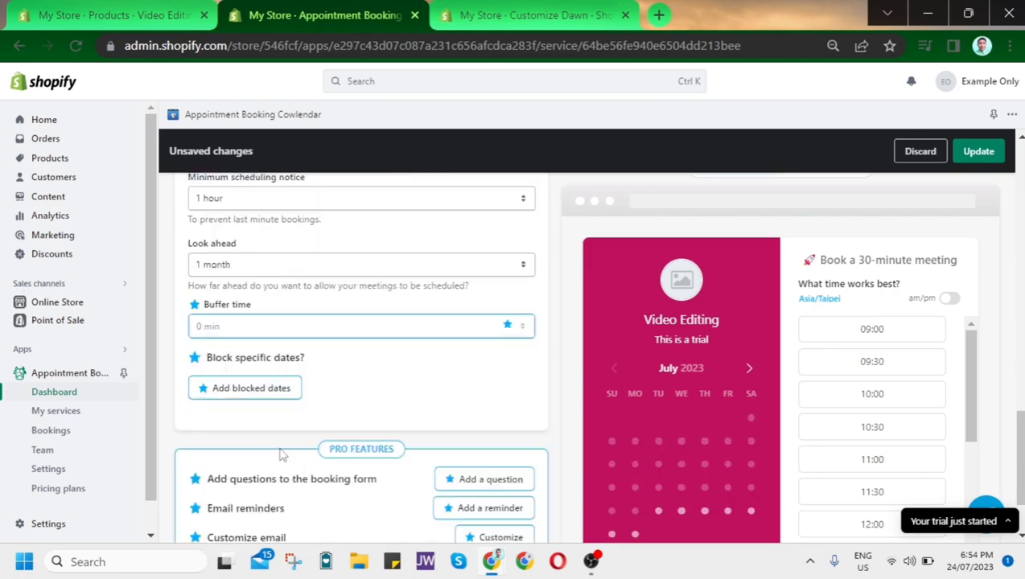
scroll(268, 416, down, 1)
scroll(777, 440, up, 5)
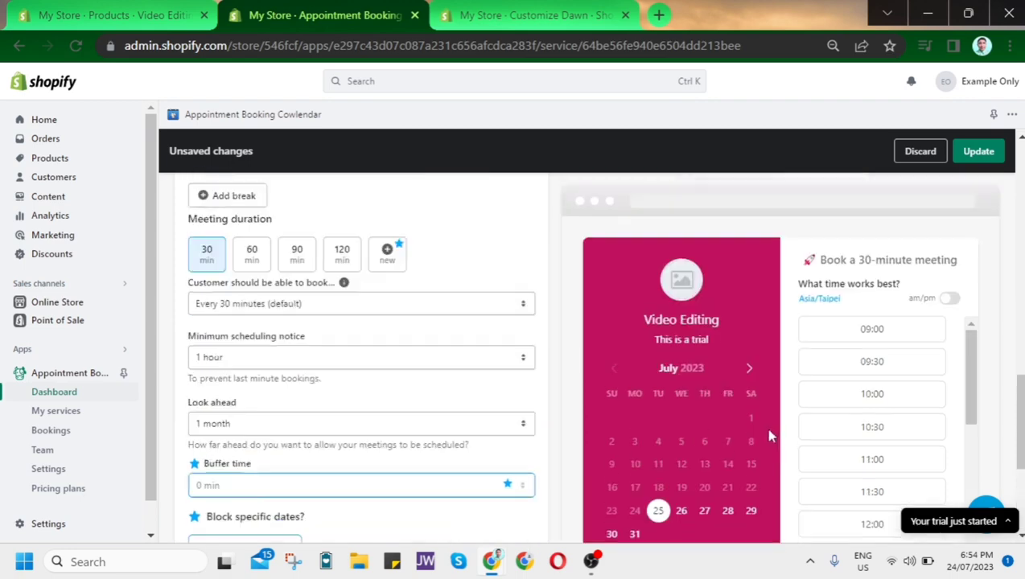
click(979, 151)
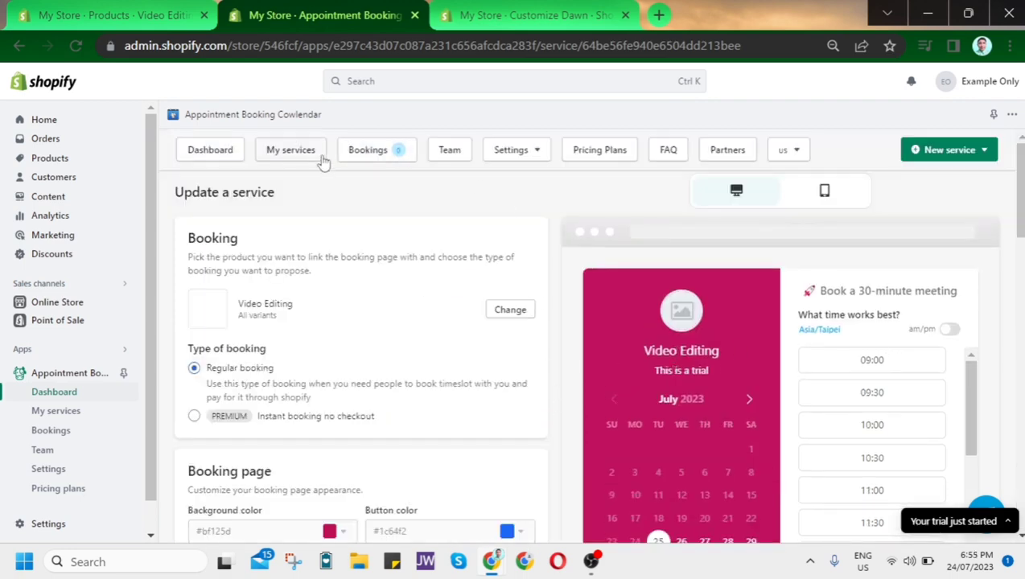
View the Video Editing service's storefront page from the services list, start a booking there and dismiss the store admin bar.
click(313, 156)
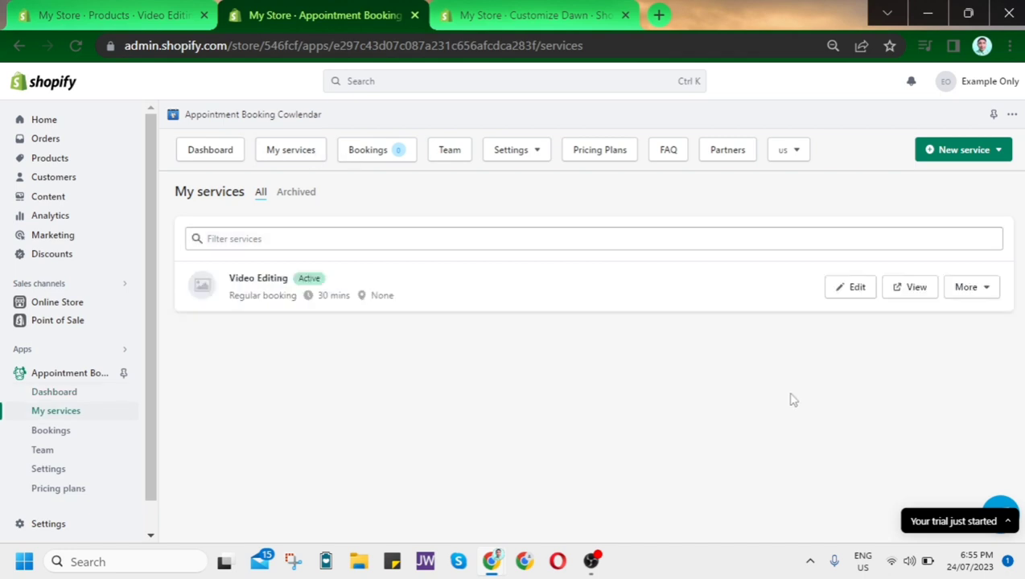
click(915, 292)
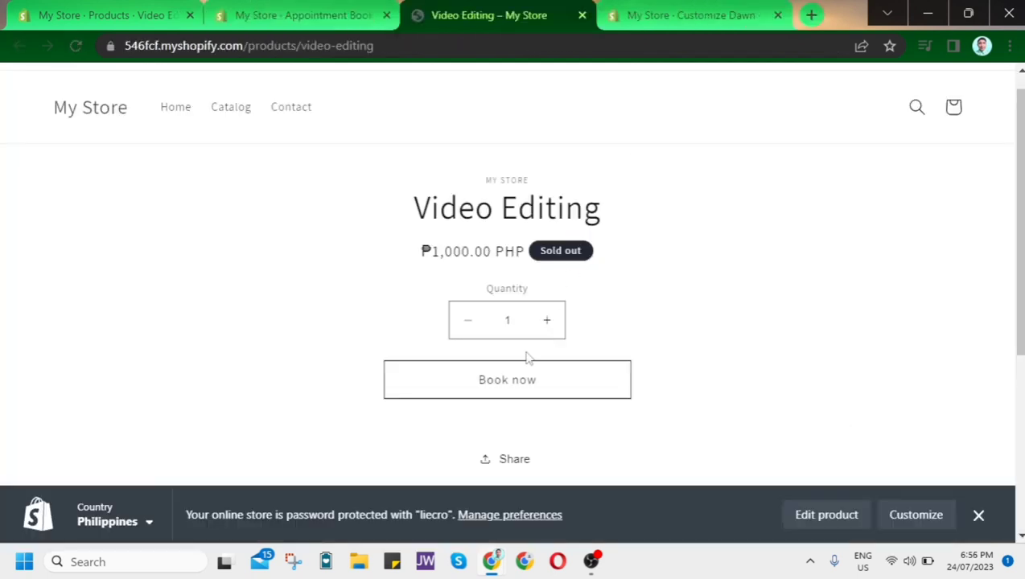
click(488, 394)
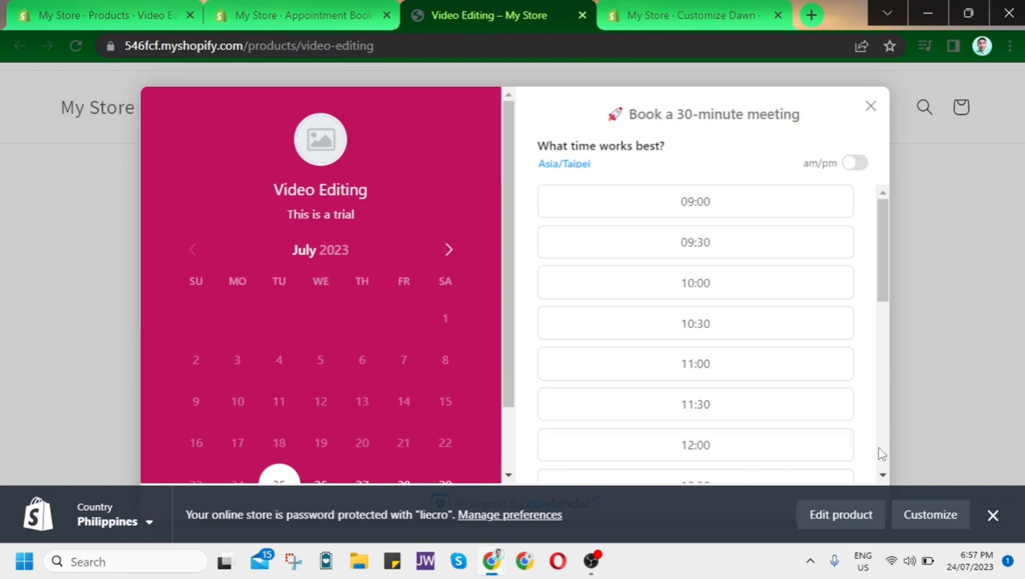
click(992, 515)
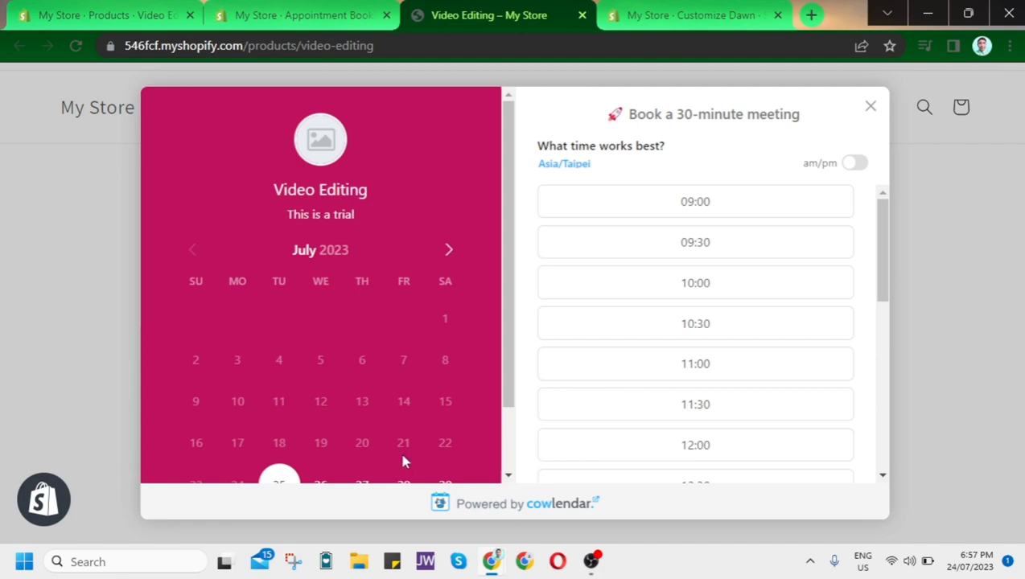
Choose July 26, 2023 and the 09:30 time slot for the Video Editing booking.
scroll(405, 421, down, 1)
click(323, 409)
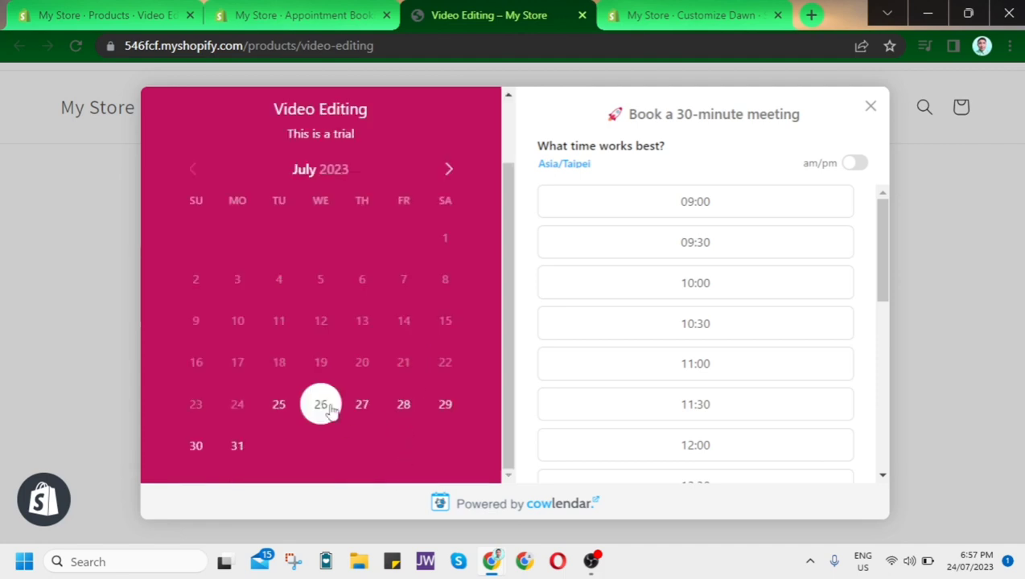
click(757, 252)
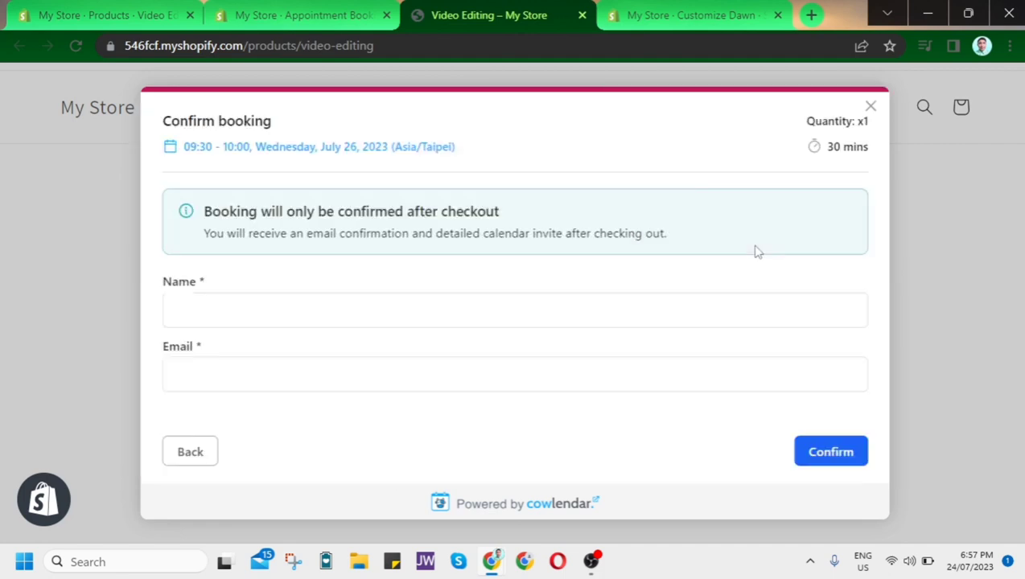
Fill in the customer's name and email on the booking form and try to confirm the booking.
click(593, 309)
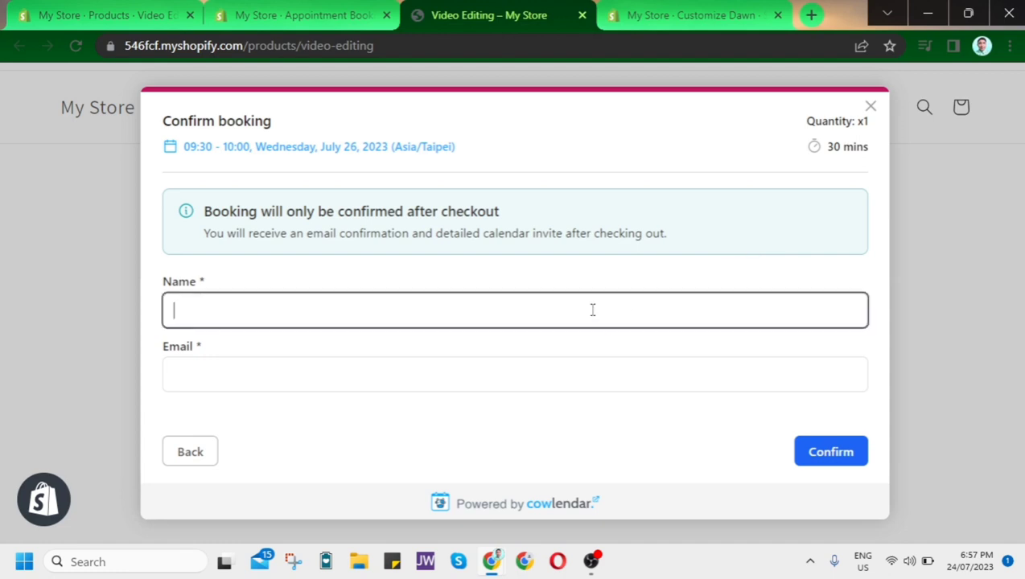
text(FastFixx)
click(612, 375)
text(example@gmail.com)
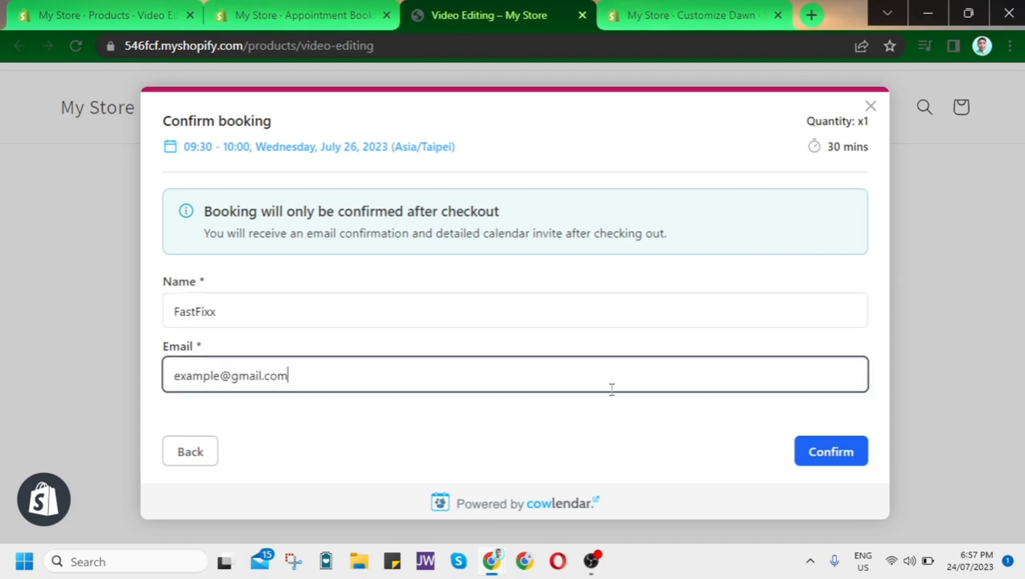
click(815, 453)
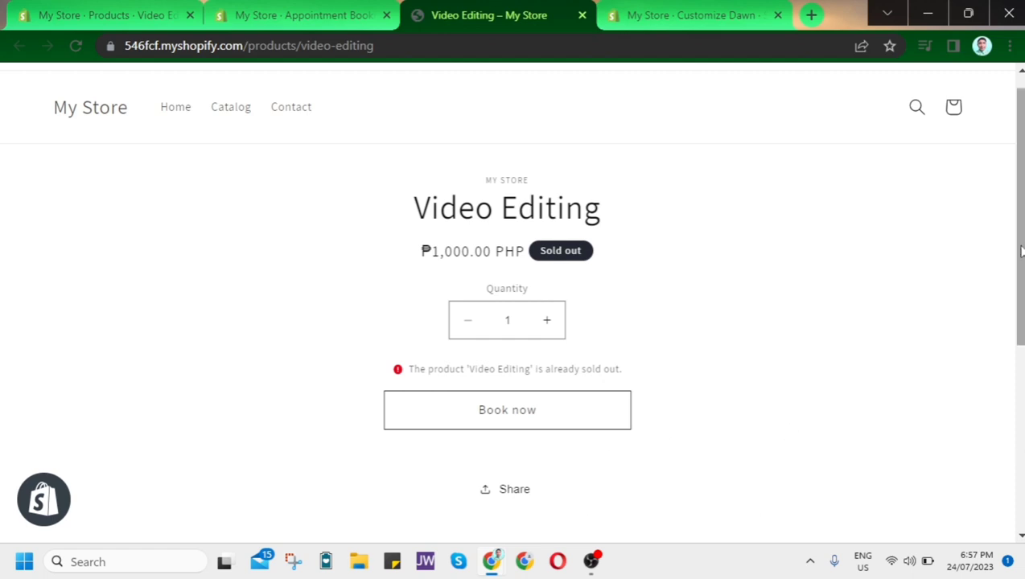
Switch back to Cowlendar in the Shopify admin and check the list of upcoming bookings.
mouse_move(1021, 251)
mouse_down()
mouse_move(1021, 366)
mouse_move(1022, 251)
mouse_up()
click(332, 7)
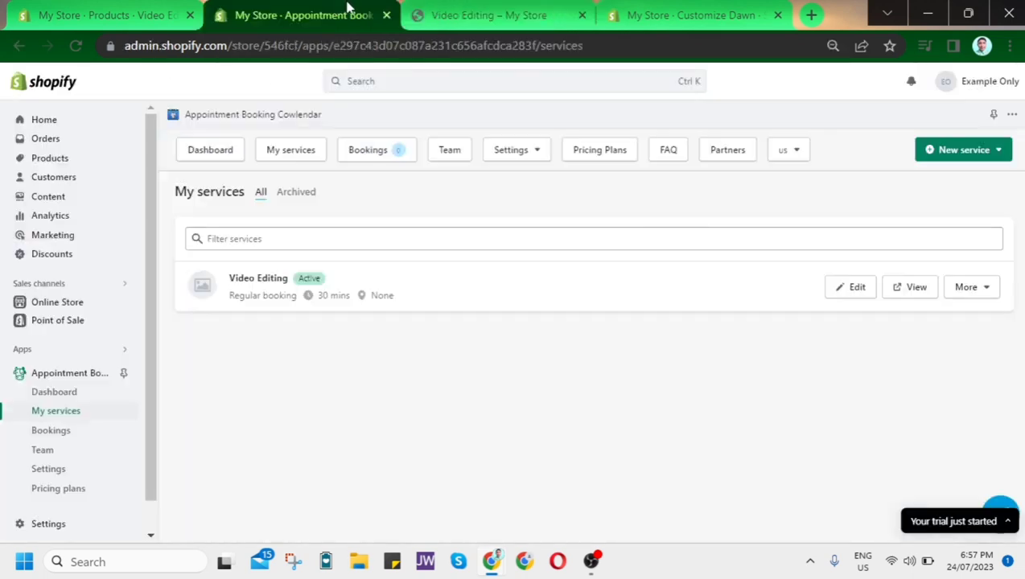
click(367, 154)
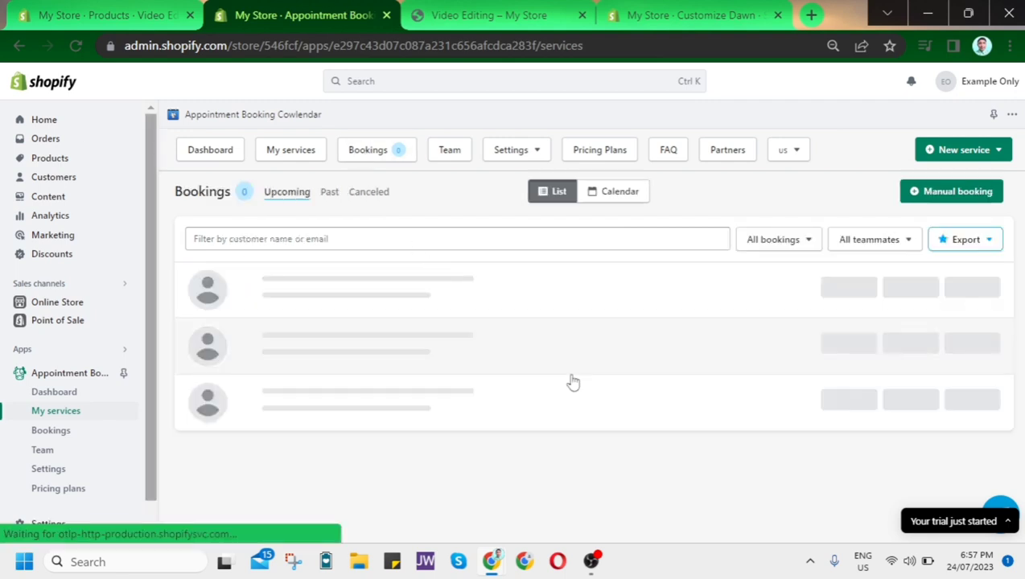